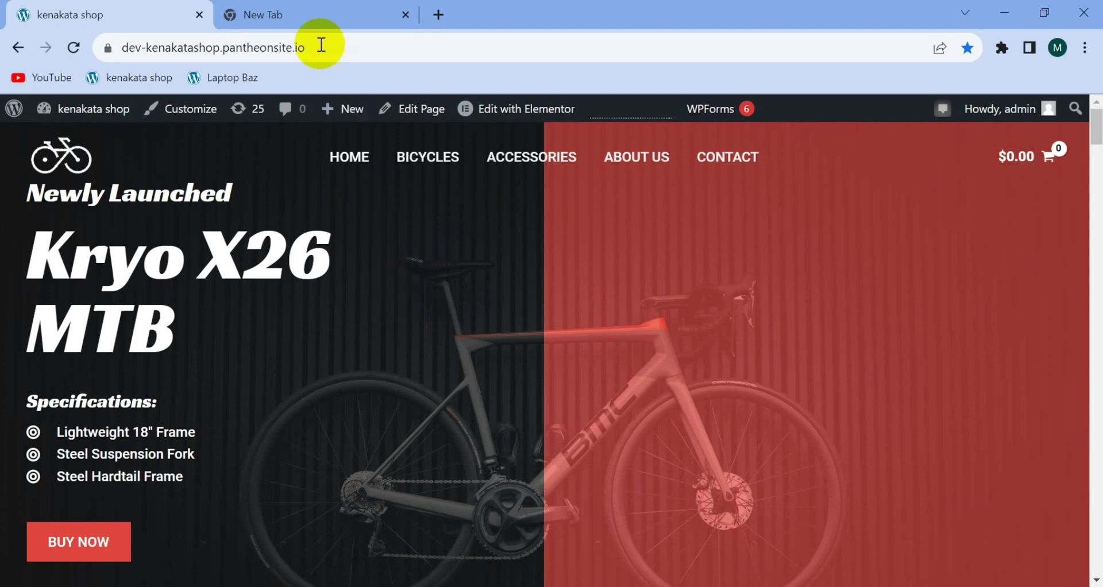
Search Google for "google tag manager" and open the official Google Tag Manager site
click(282, 12)
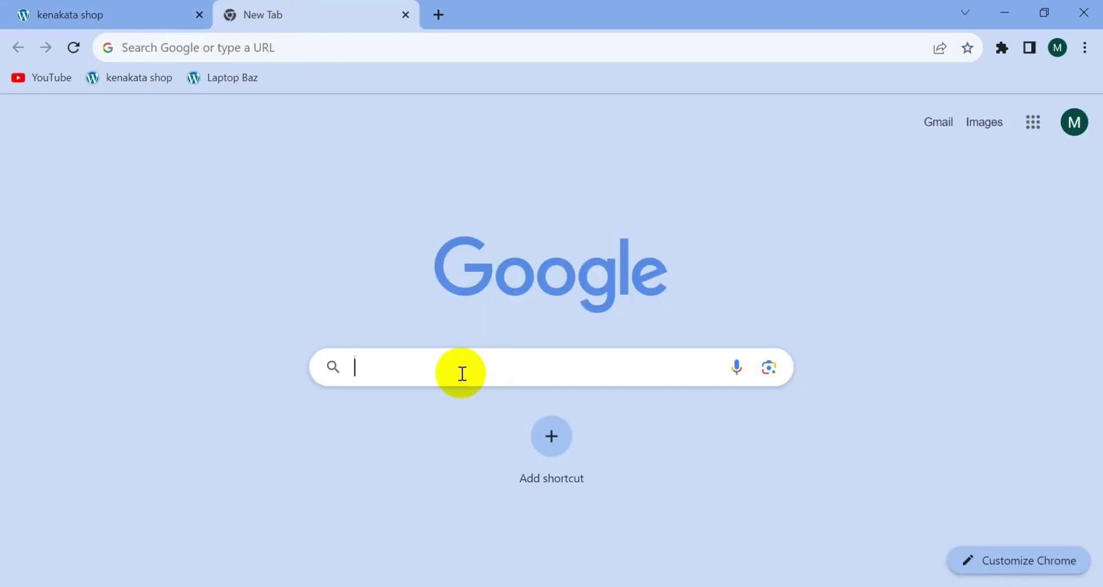
text(google tag manager)
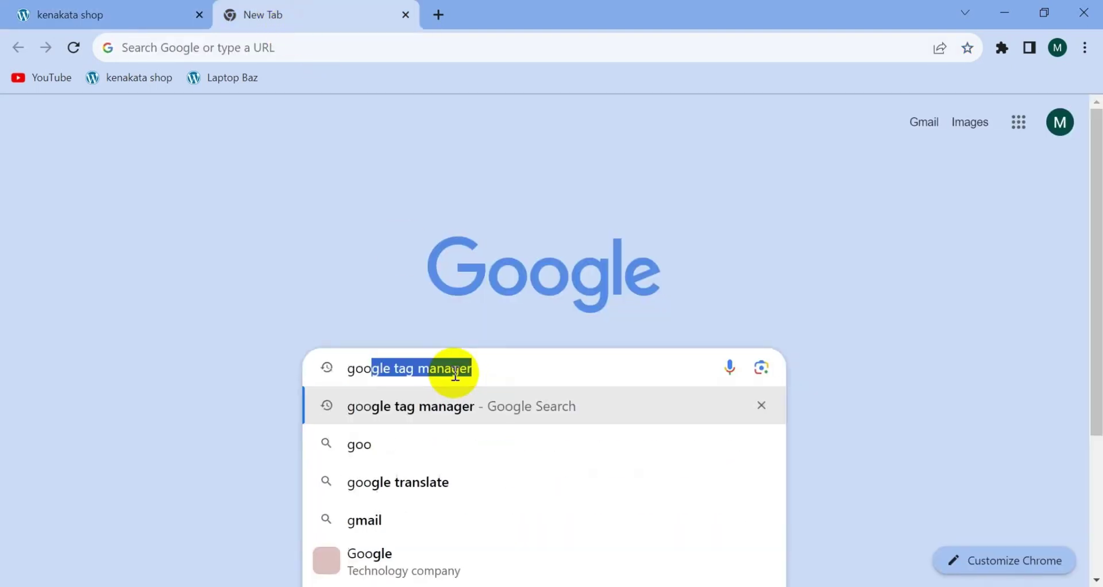
key(Return)
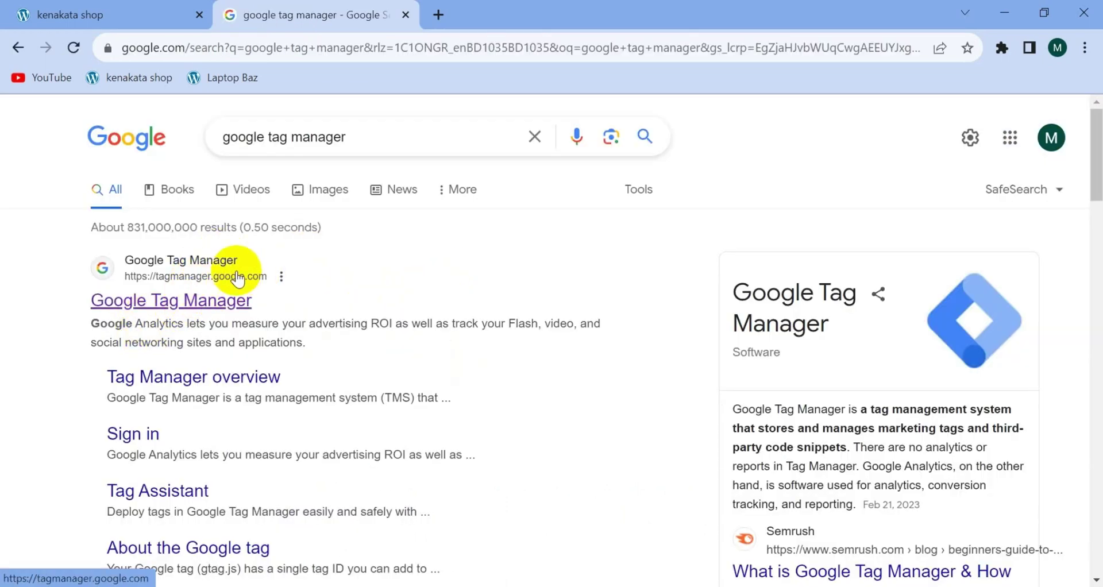
click(191, 298)
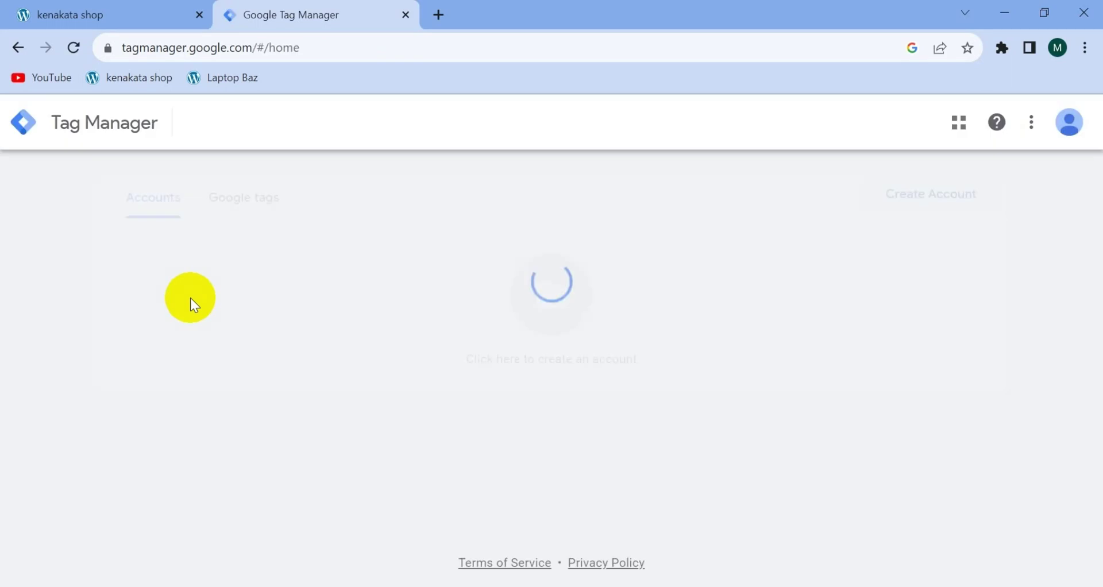
Start a new Tag Manager account named ketakata, set its country to Bangladesh and enable anonymous data sharing with Google and others
click(923, 206)
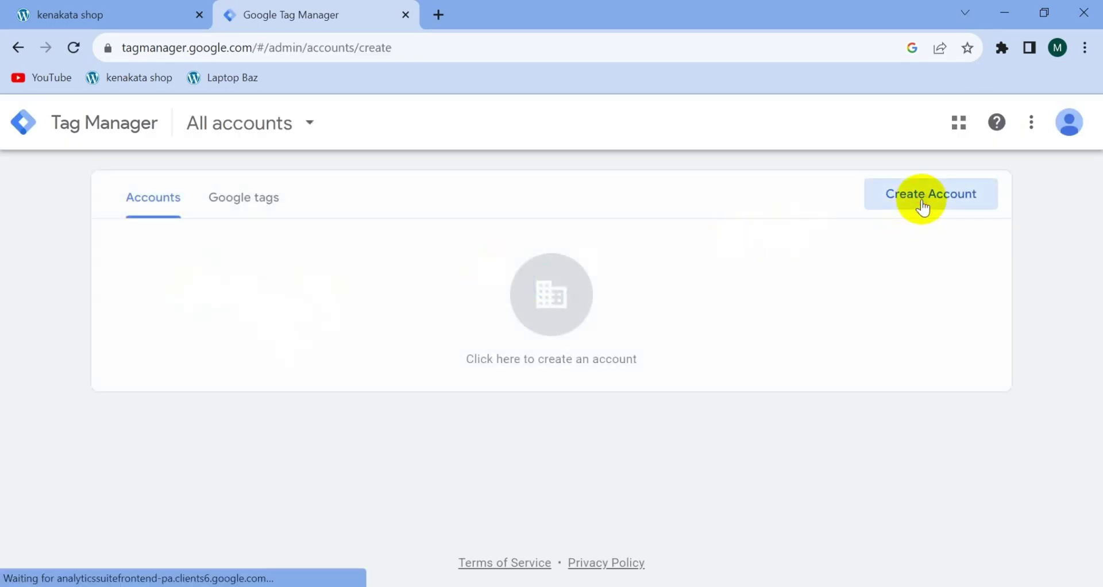
click(258, 363)
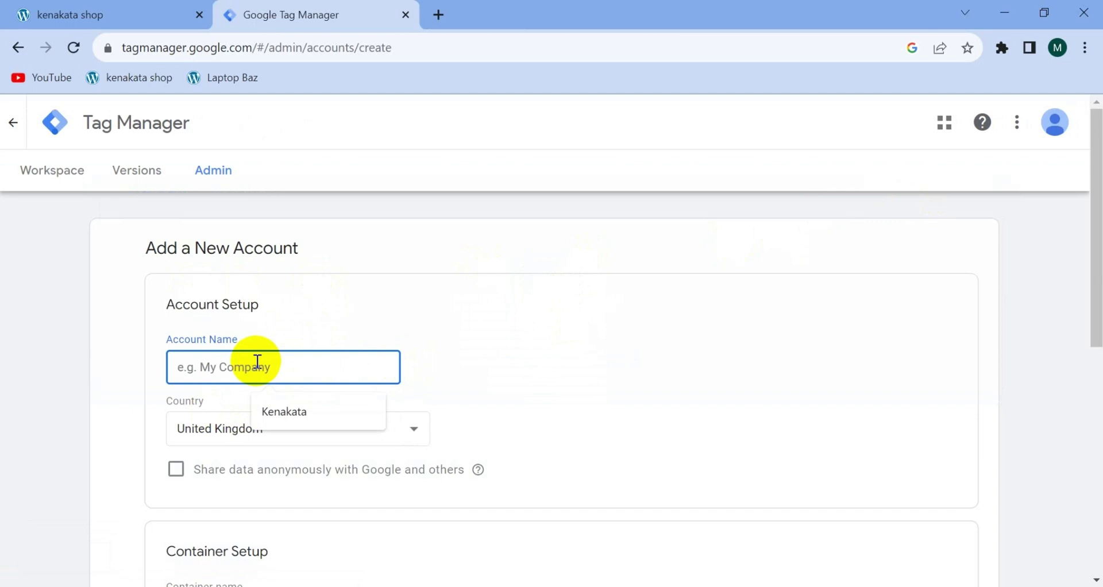
text(kenakata)
click(395, 434)
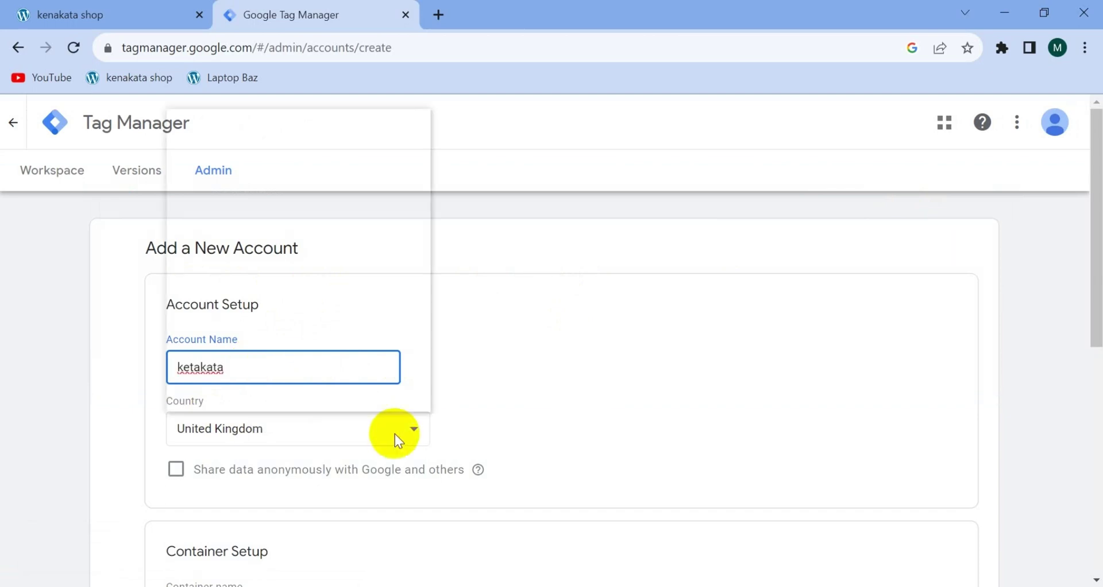
click(178, 484)
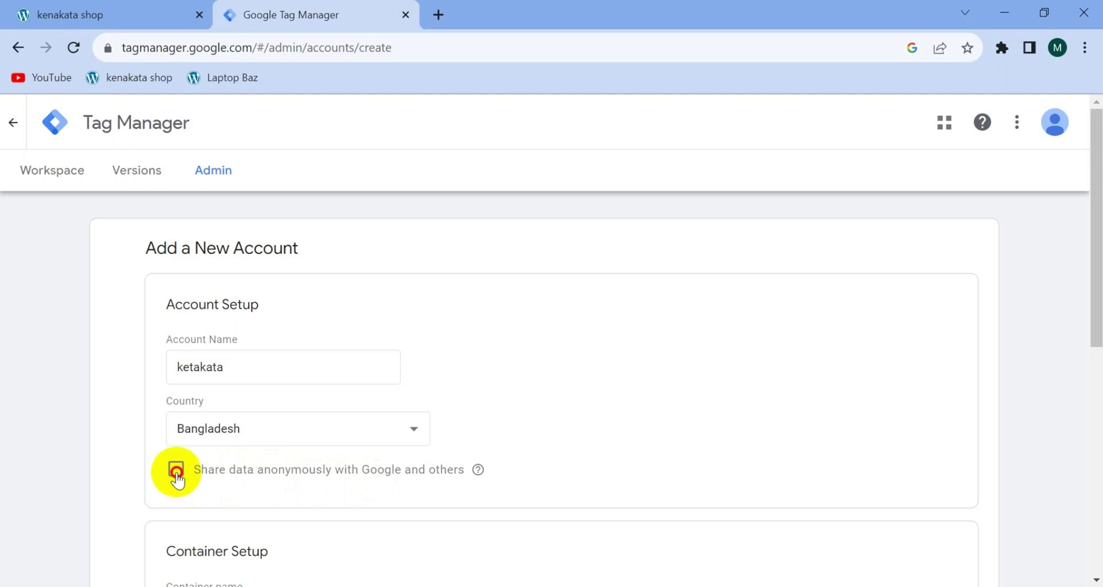
click(176, 482)
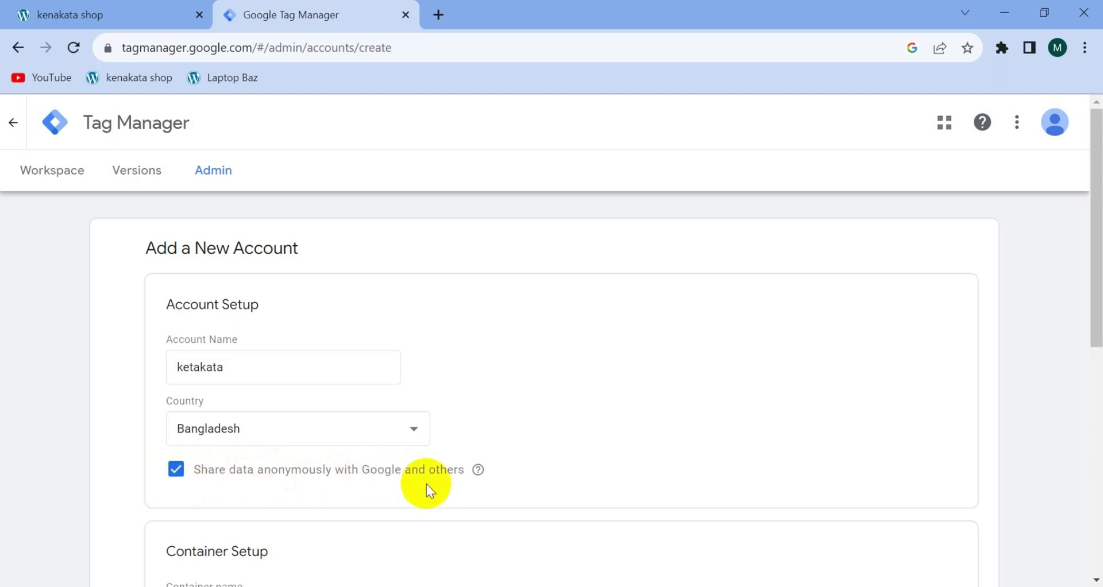
Name the container Kenakata and choose Web as its target platform
scroll(401, 499, down, 4)
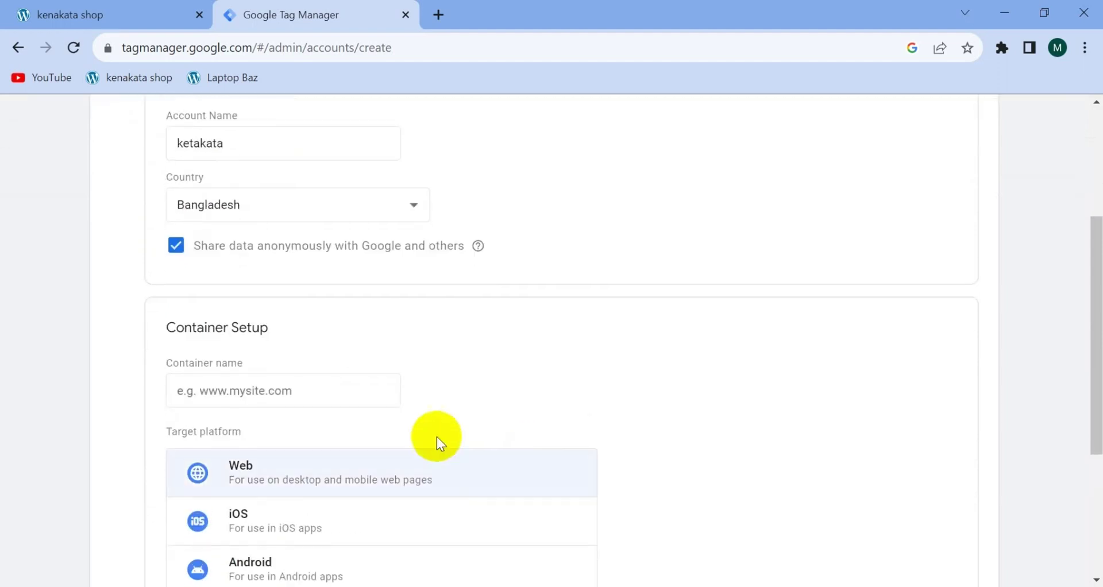
click(283, 394)
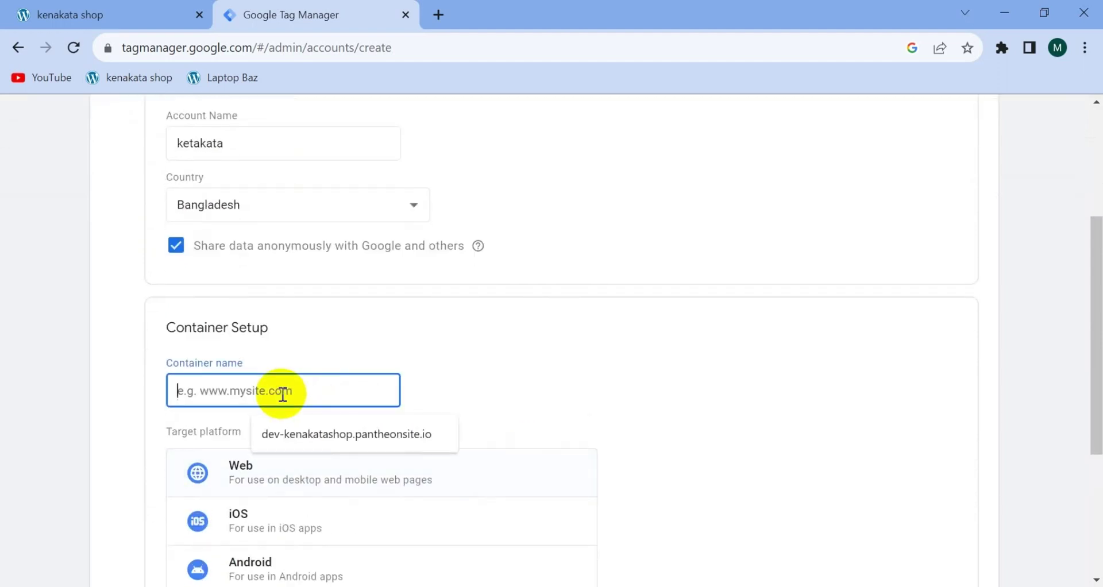
text(Kenakata)
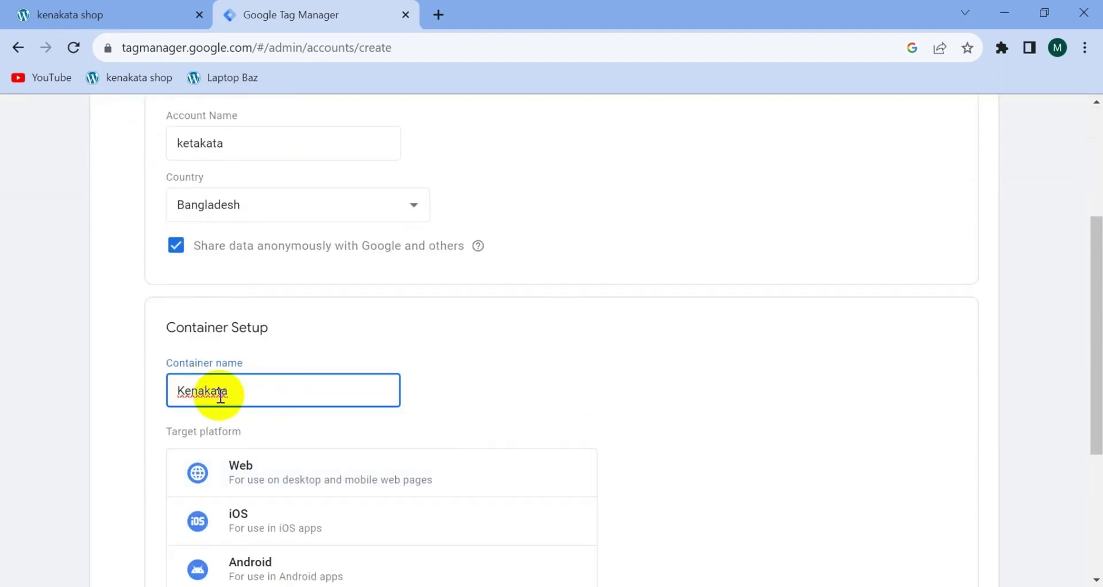
scroll(515, 267, down, 2)
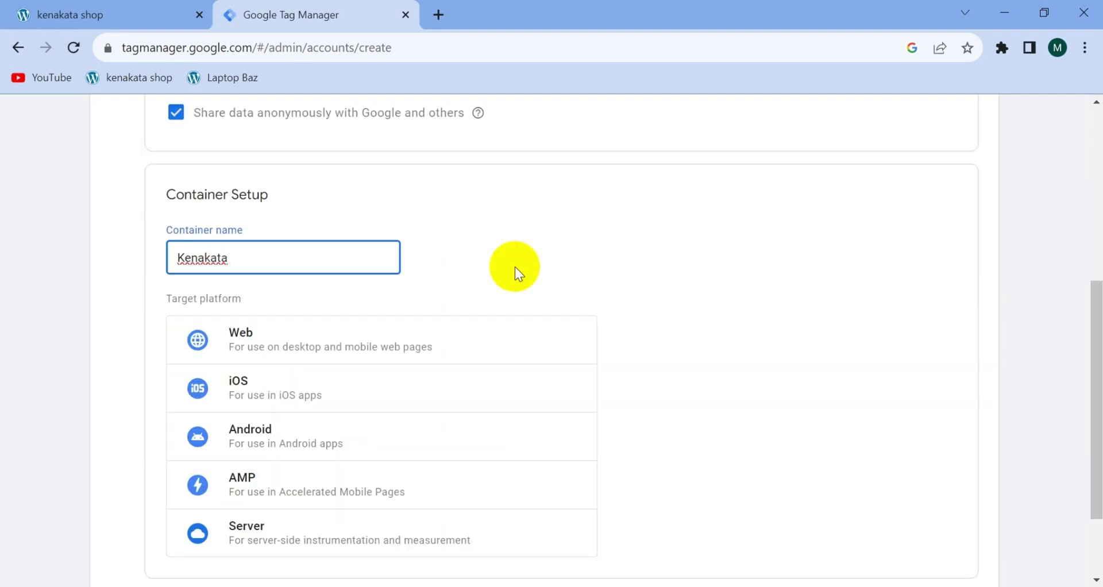
click(542, 335)
scroll(451, 413, down, 2)
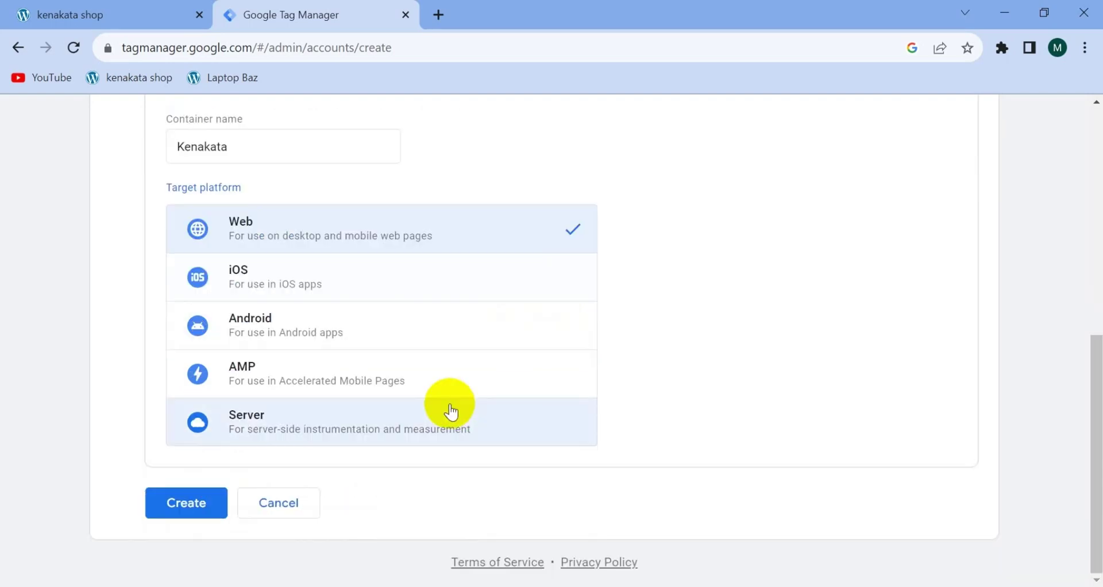
Create the account and accept the Terms of Service Agreement, including the GDPR Data Processing Terms
click(167, 504)
click(207, 560)
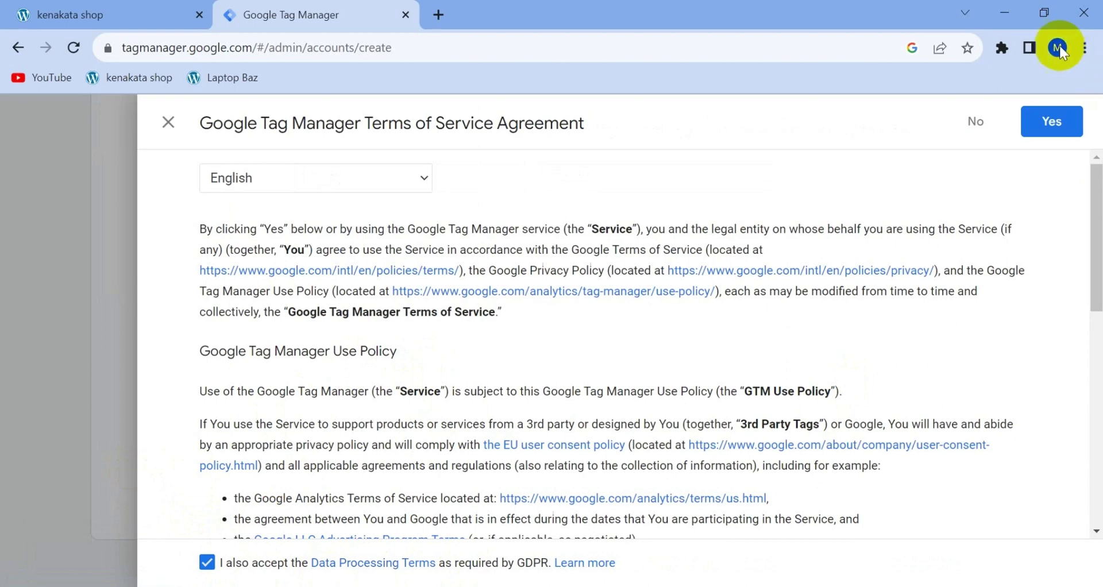
click(1046, 118)
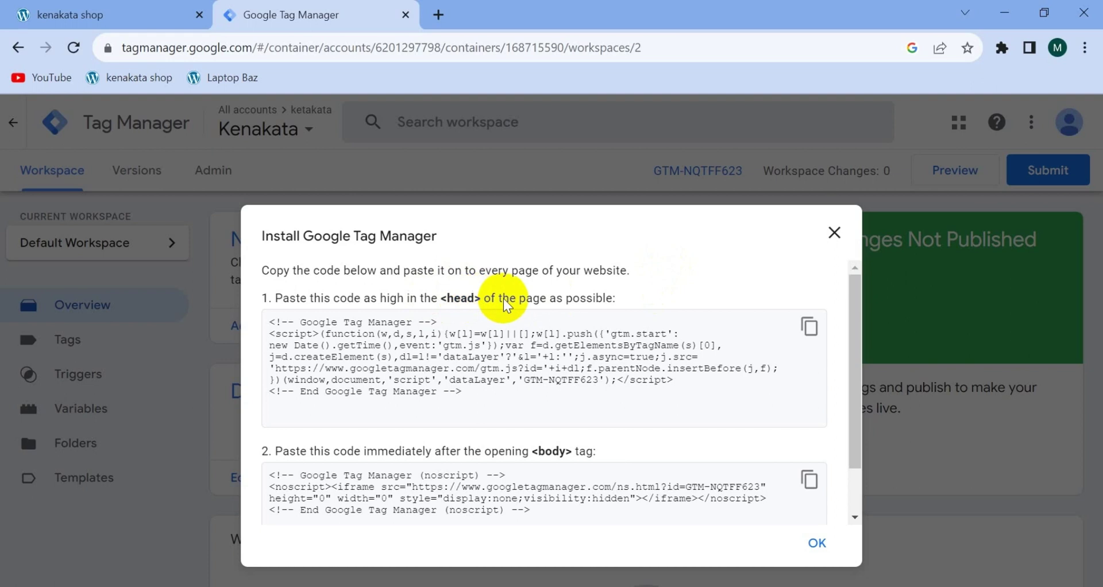
Return to the kenakata shop site and open its WordPress dashboard at dev-kenakatashop.pantheonsite.io/wp-admin
click(110, 20)
click(395, 327)
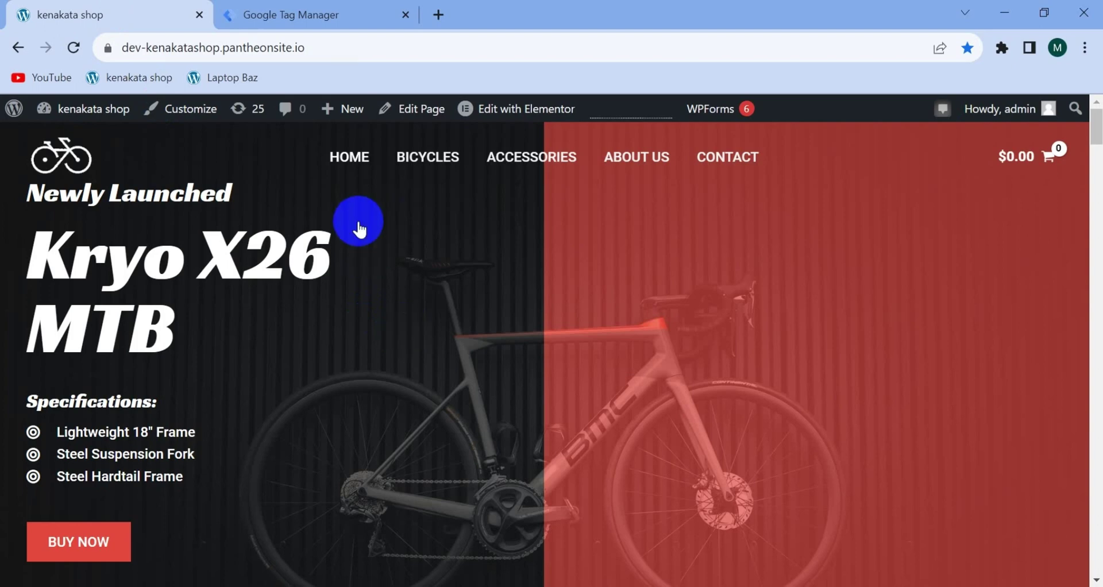
click(352, 50)
key(Right)
text(/wp-admin)
key(Return)
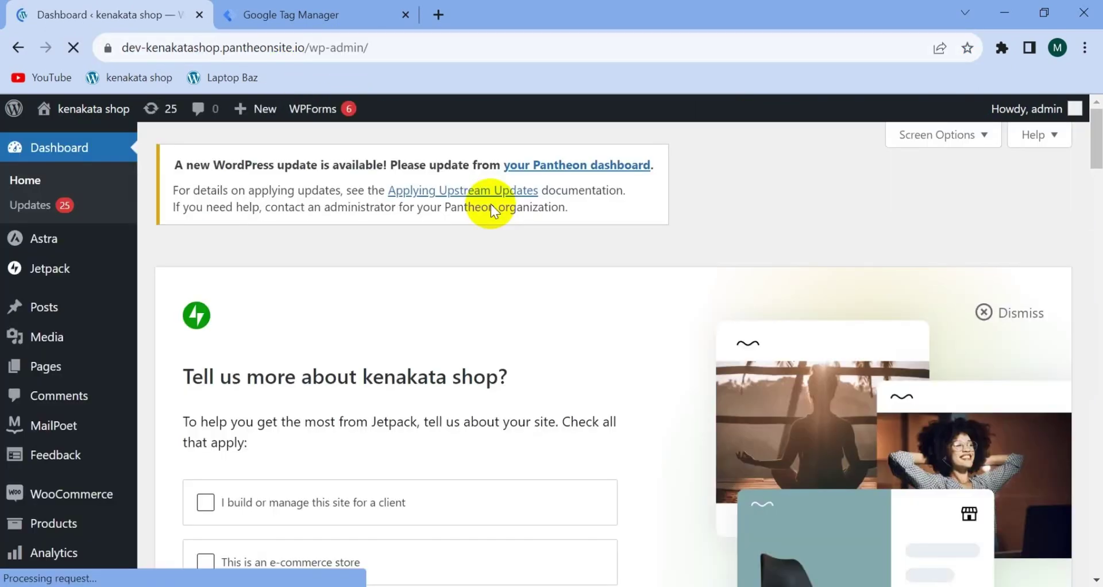
Find the GTM4WP plugin among the available WordPress plugins, then install and activate it
scroll(129, 473, down, 5)
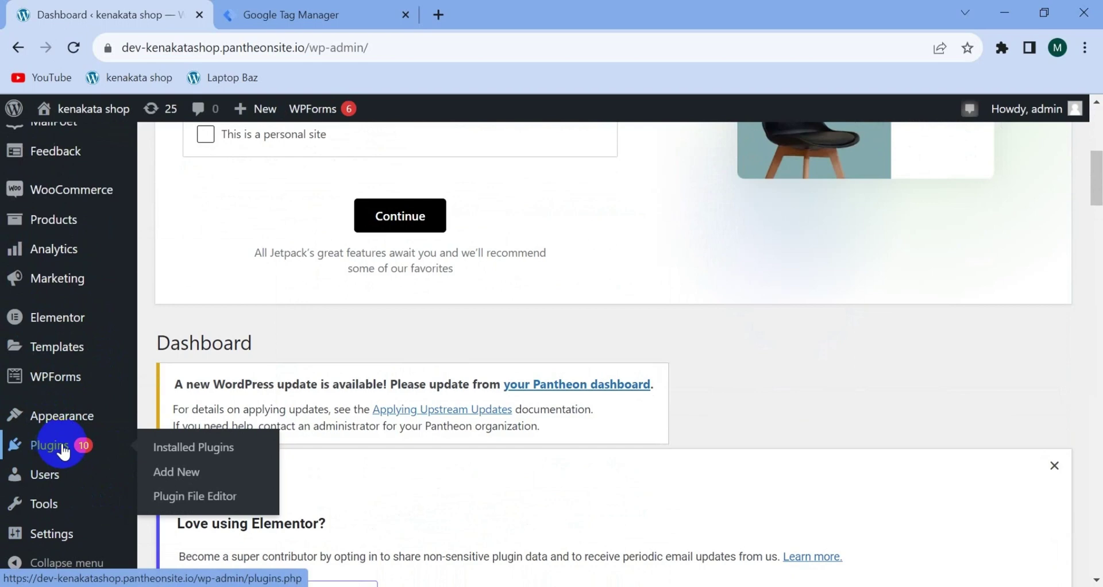
click(196, 476)
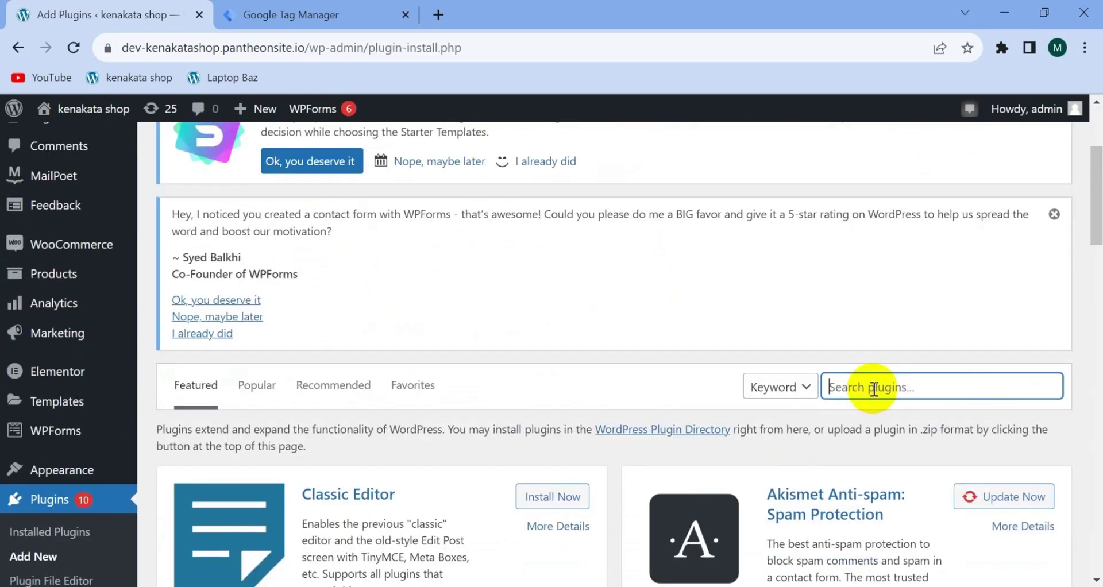
text(GTM4WP)
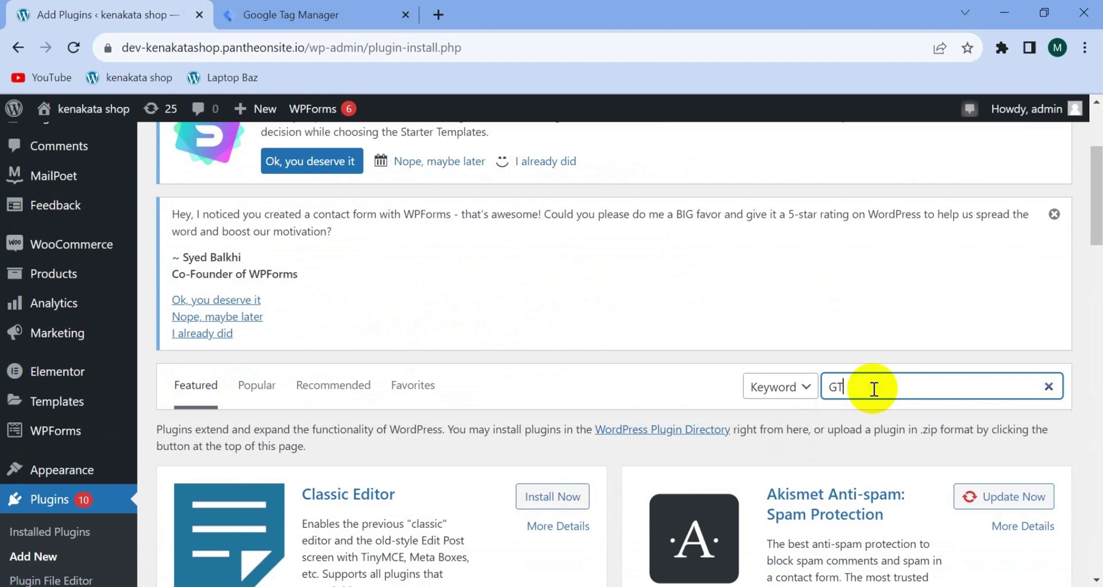
scroll(312, 379, down, 2)
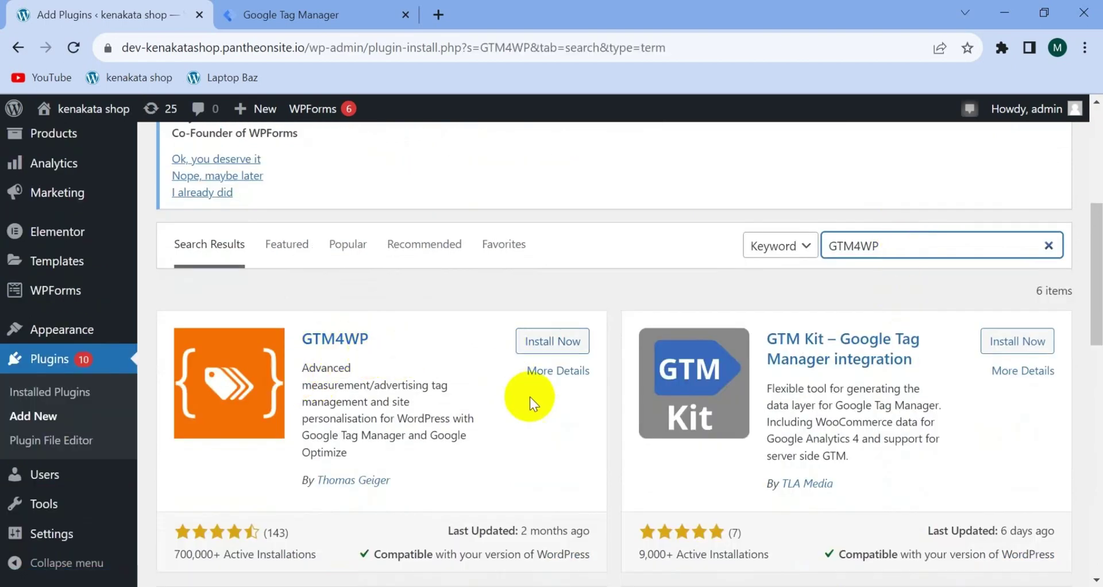
click(553, 342)
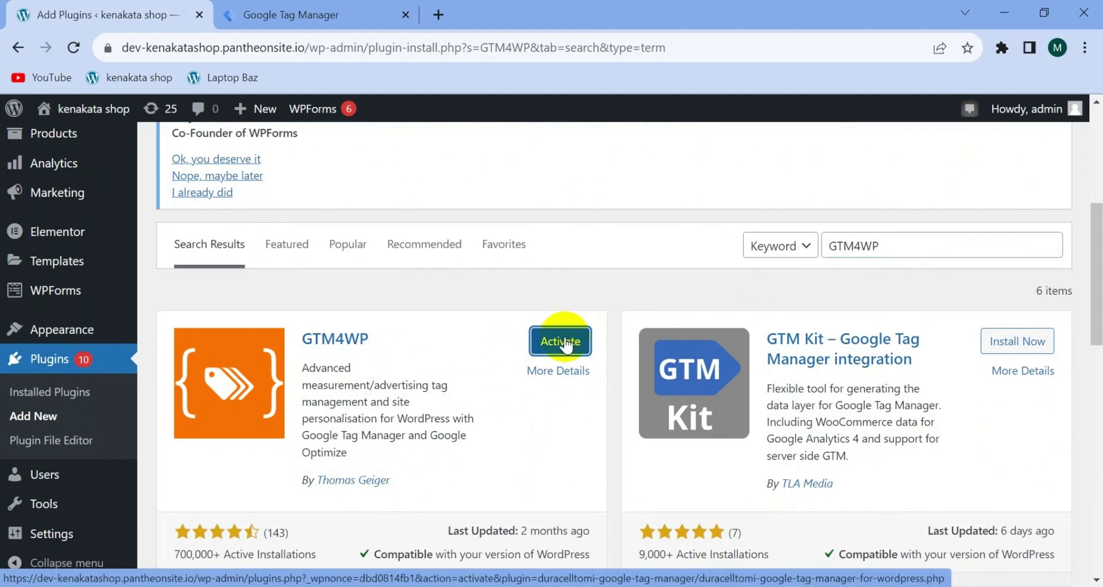
click(566, 343)
Open the Google Tag Manager for WordPress options in the site's settings
scroll(451, 473, down, 5)
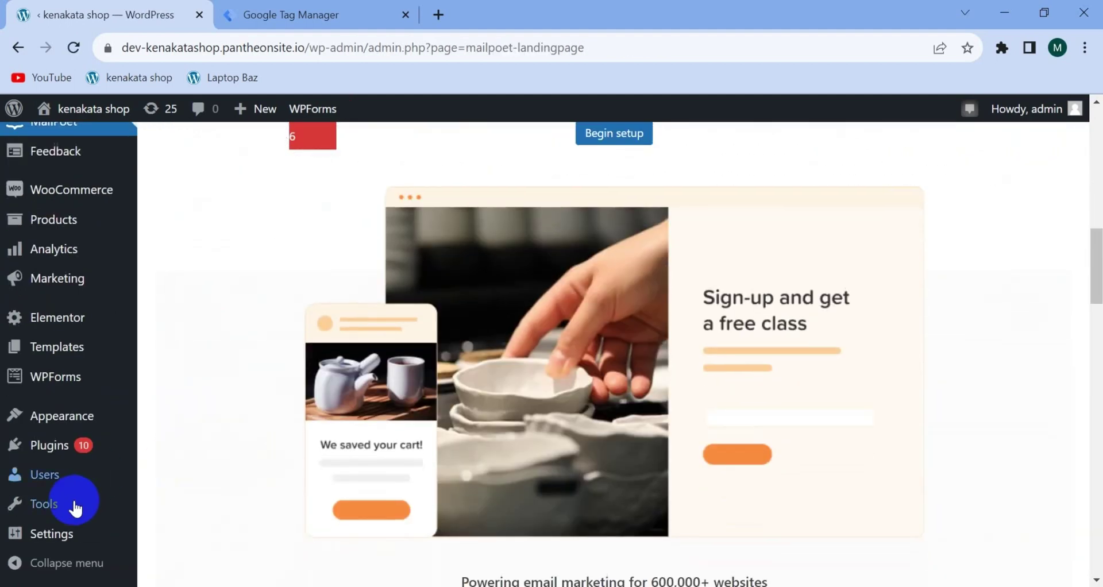
mouse_move(91, 529)
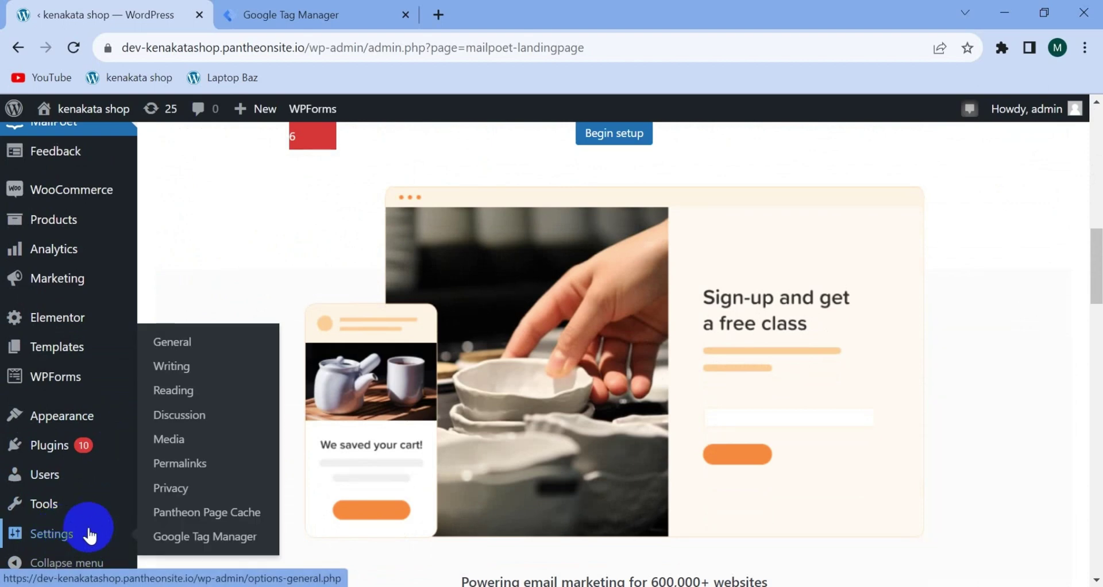
click(217, 538)
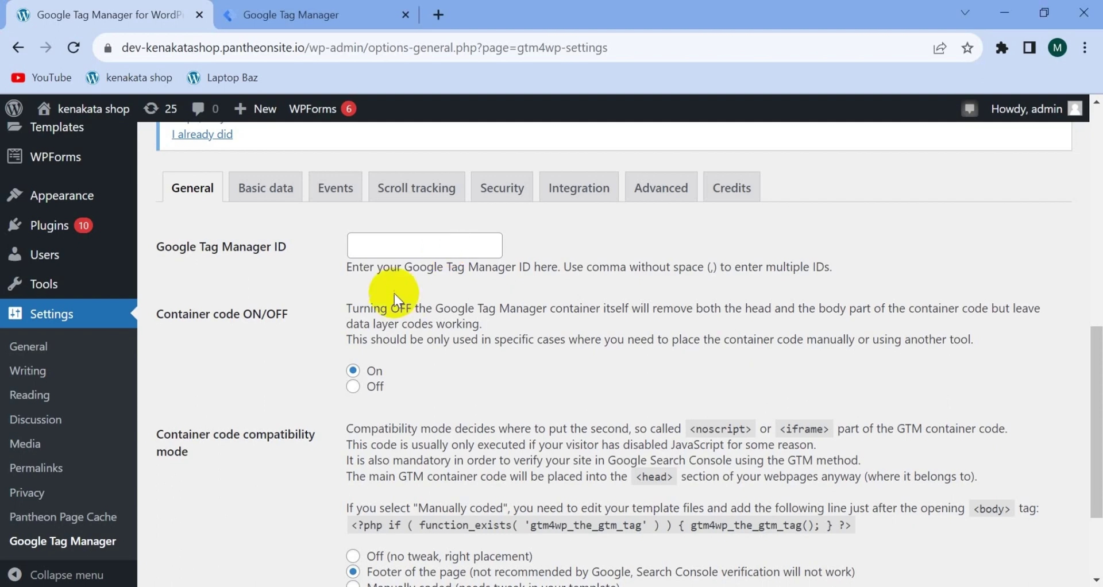
Copy the container ID GTM-NQTFF623 from the Tag Manager install code into the plugin's Google Tag Manager ID field and save the changes
click(317, 14)
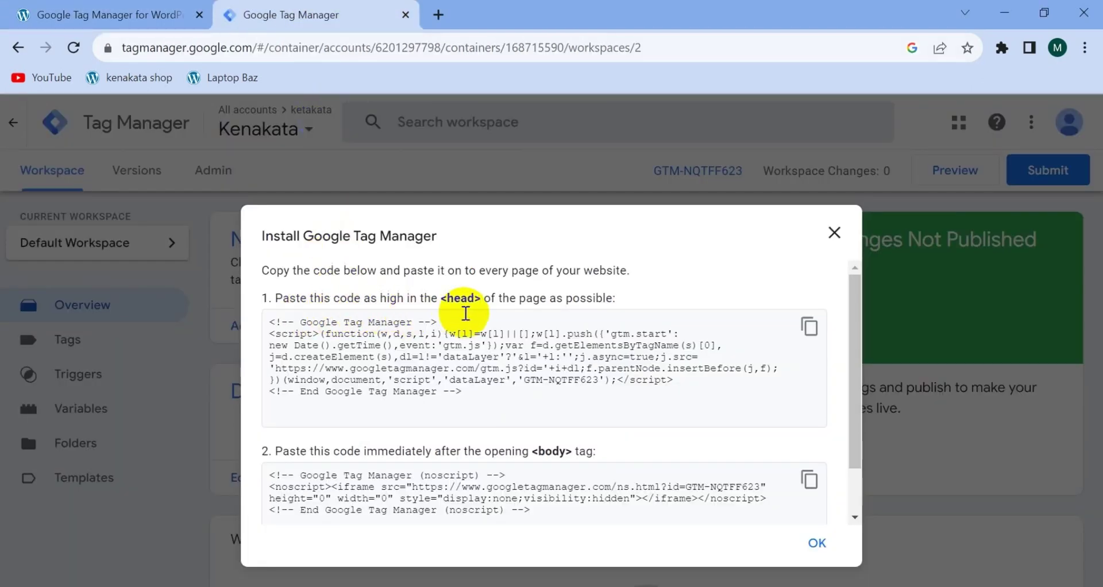
click(537, 407)
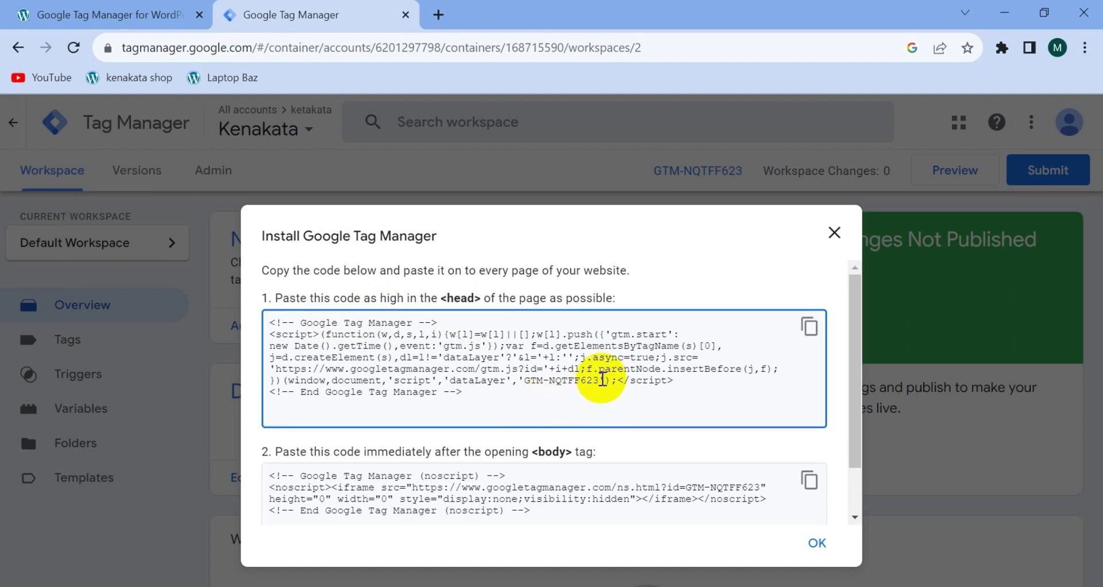
drag(602, 380, 521, 377)
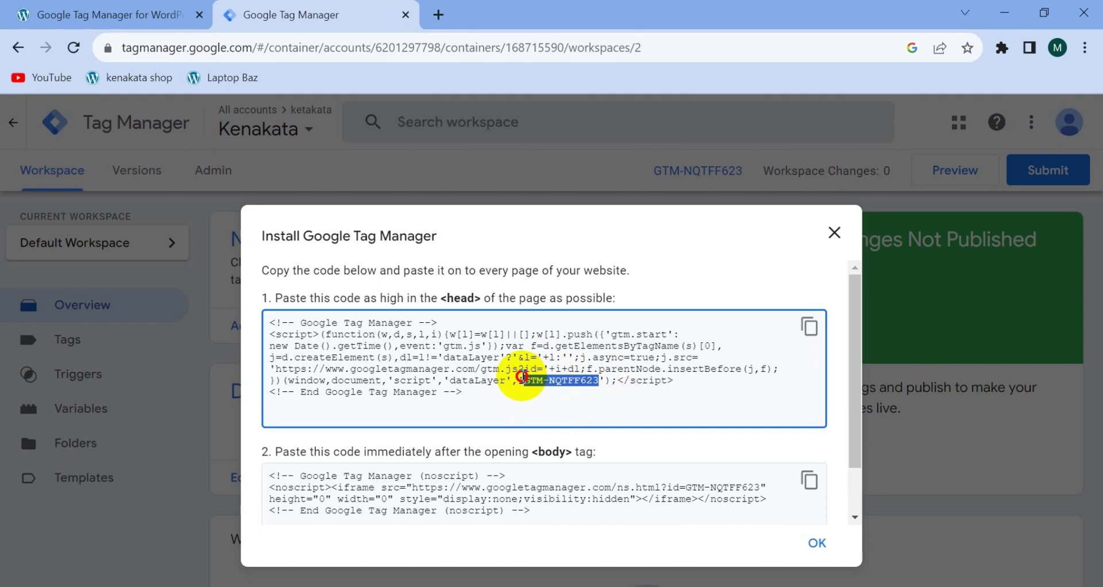
key(ctrl+c)
key(ctrl+Page_Up)
click(384, 245)
key(ctrl+v)
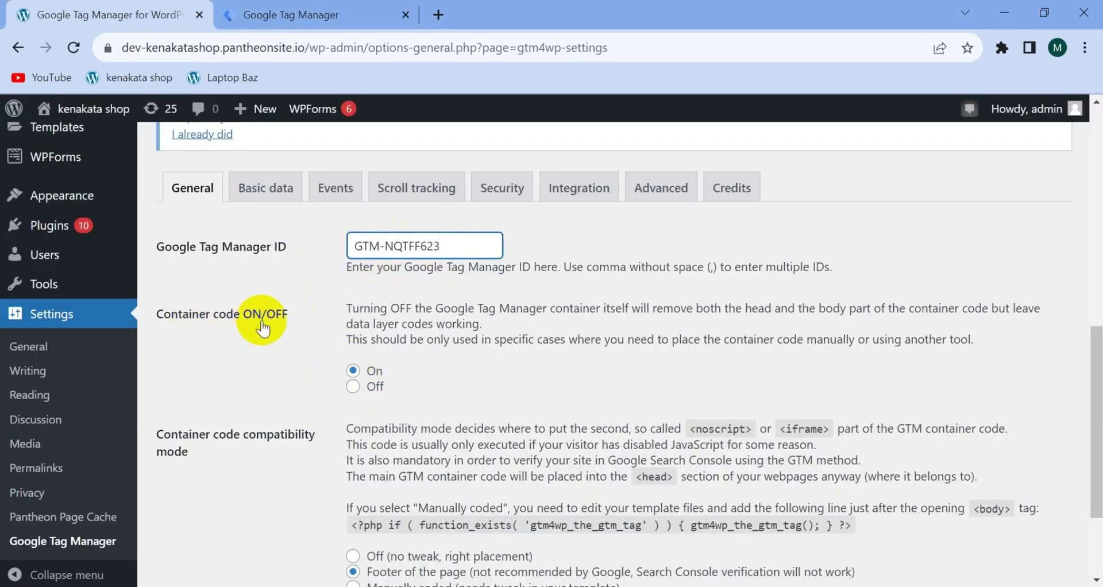
scroll(456, 467, down, 3)
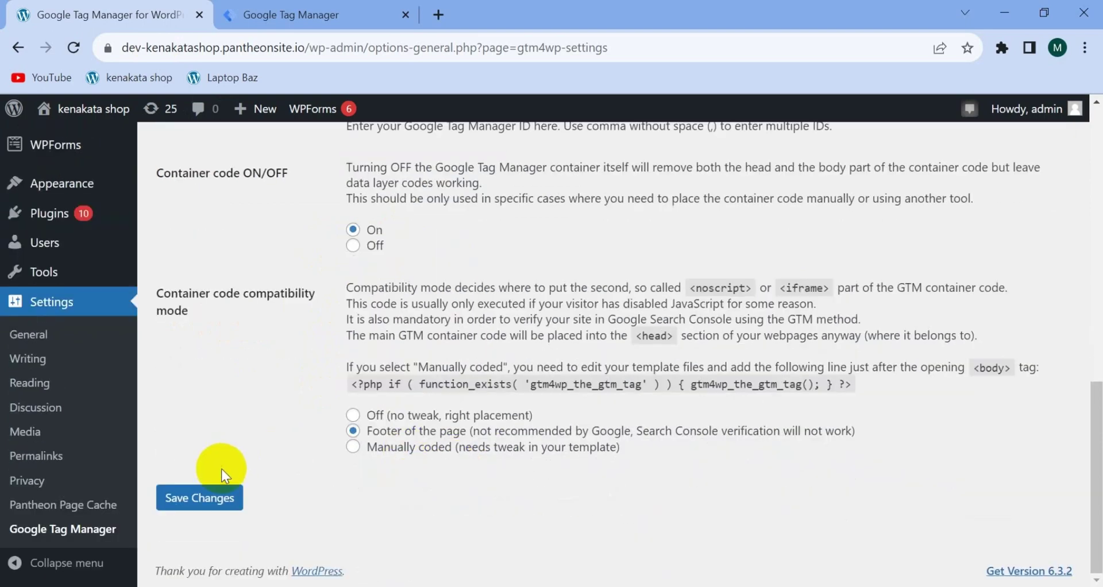
click(221, 495)
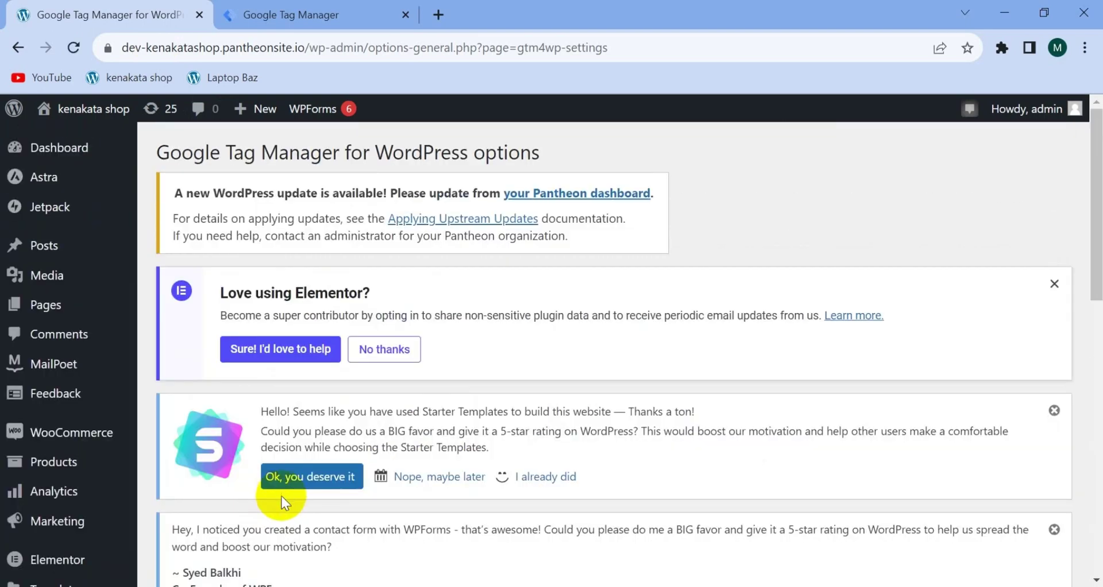
Set the plugin's container code to On and save the changes
scroll(287, 497, down, 12)
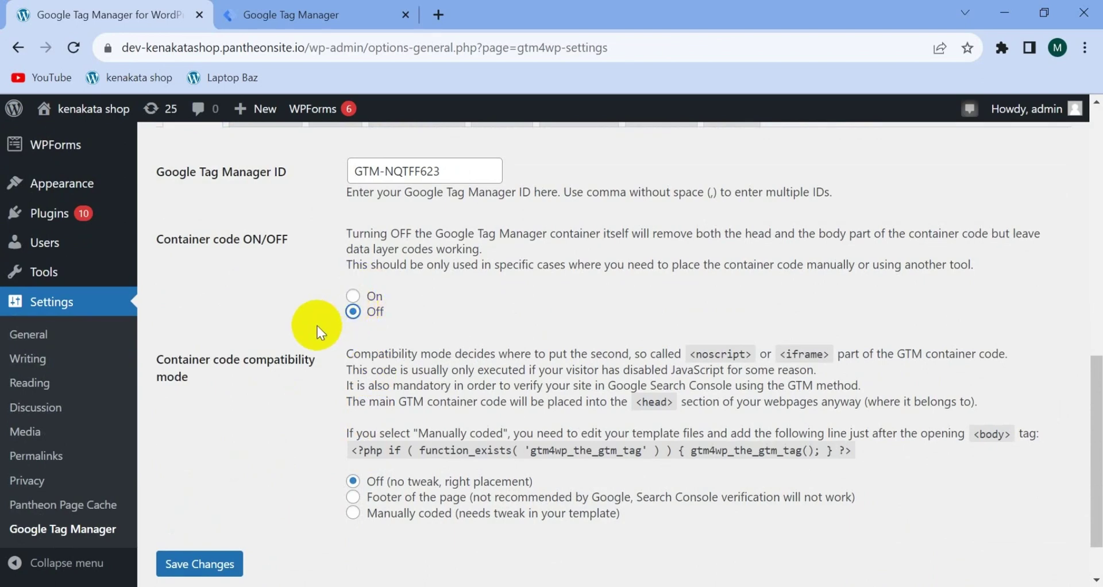
click(353, 296)
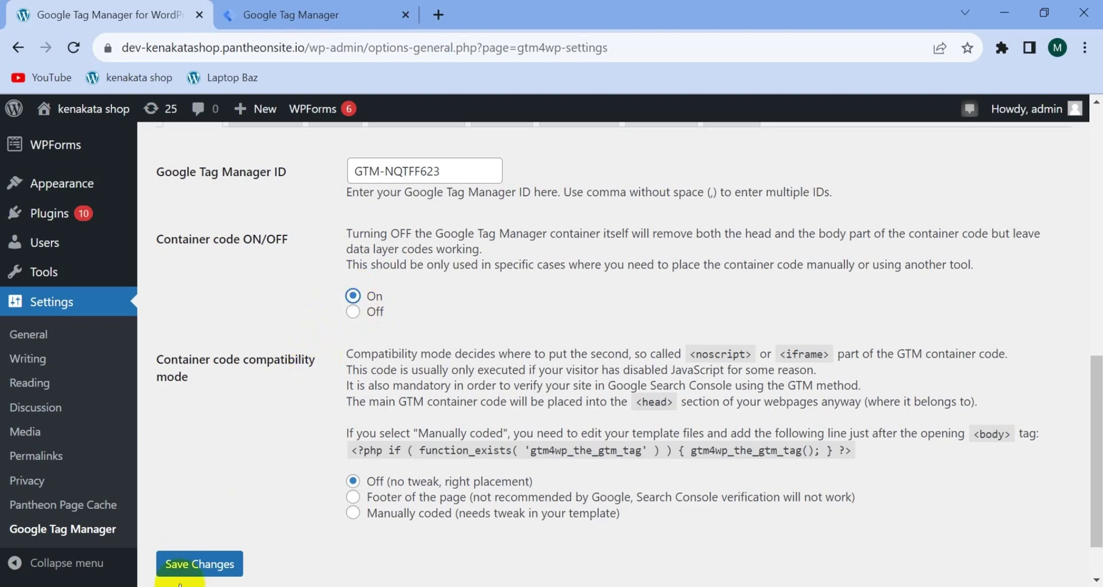
click(215, 563)
scroll(423, 488, down, 7)
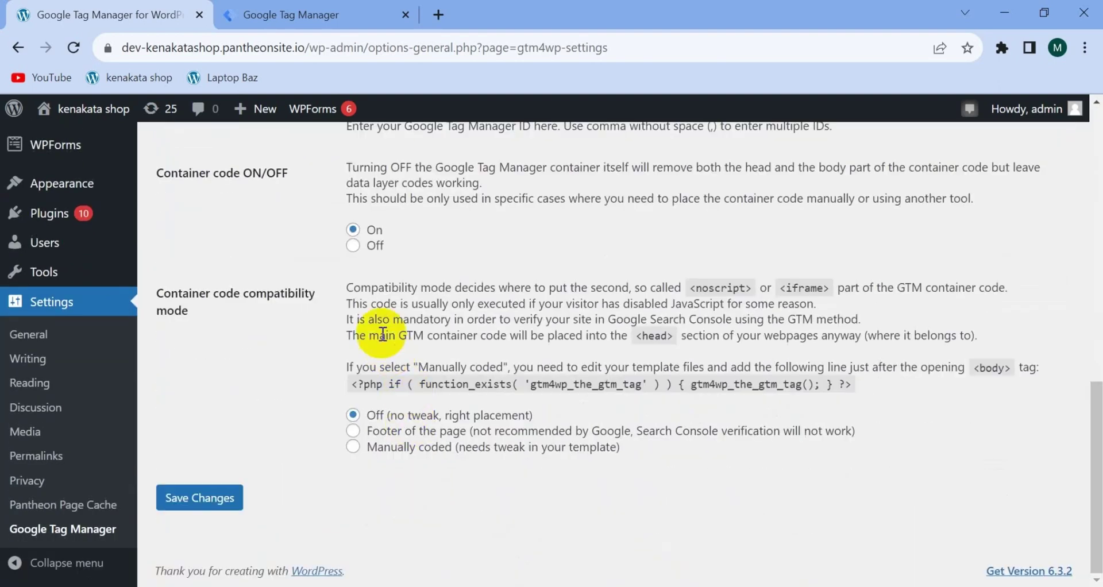
click(299, 17)
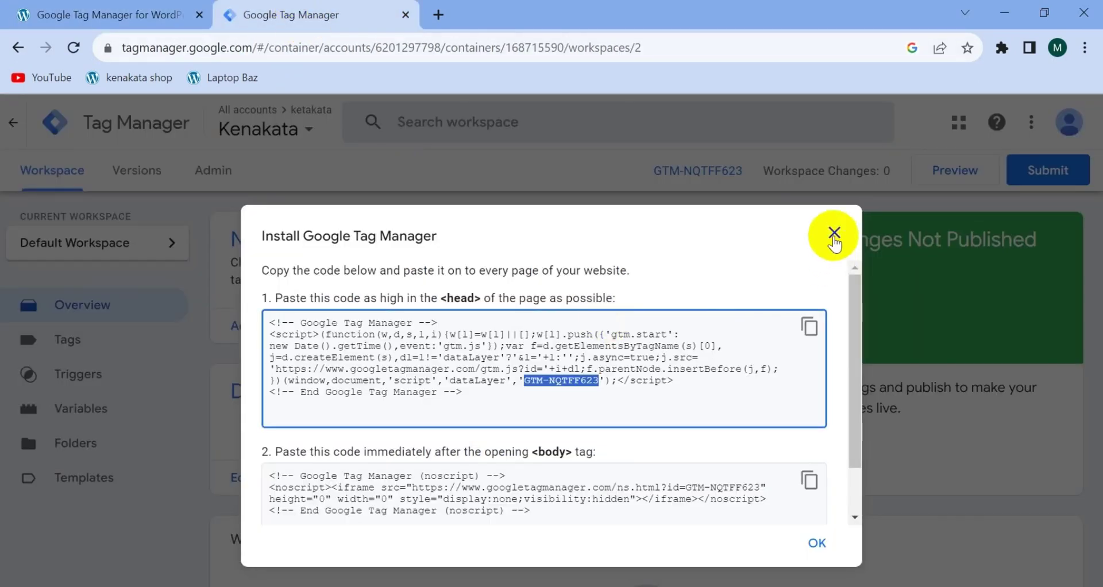
click(834, 234)
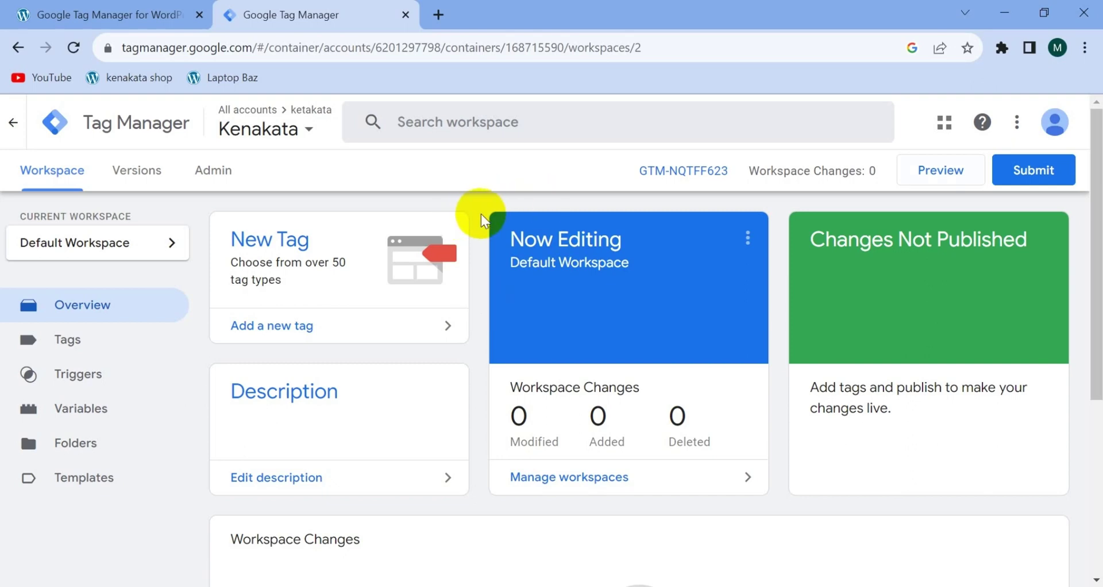
click(931, 171)
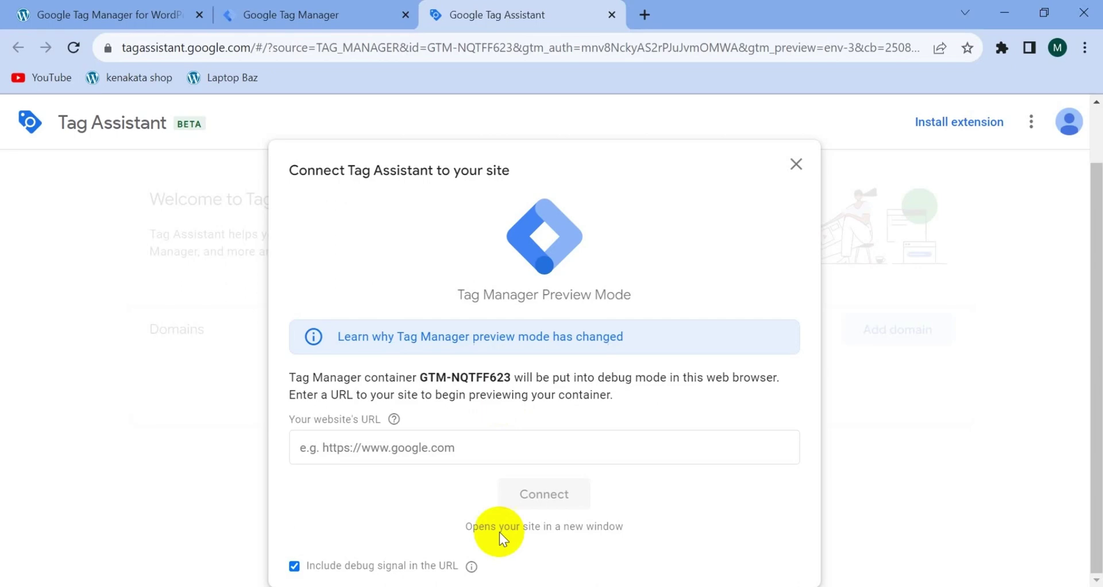
click(467, 447)
key(ctrl+v)
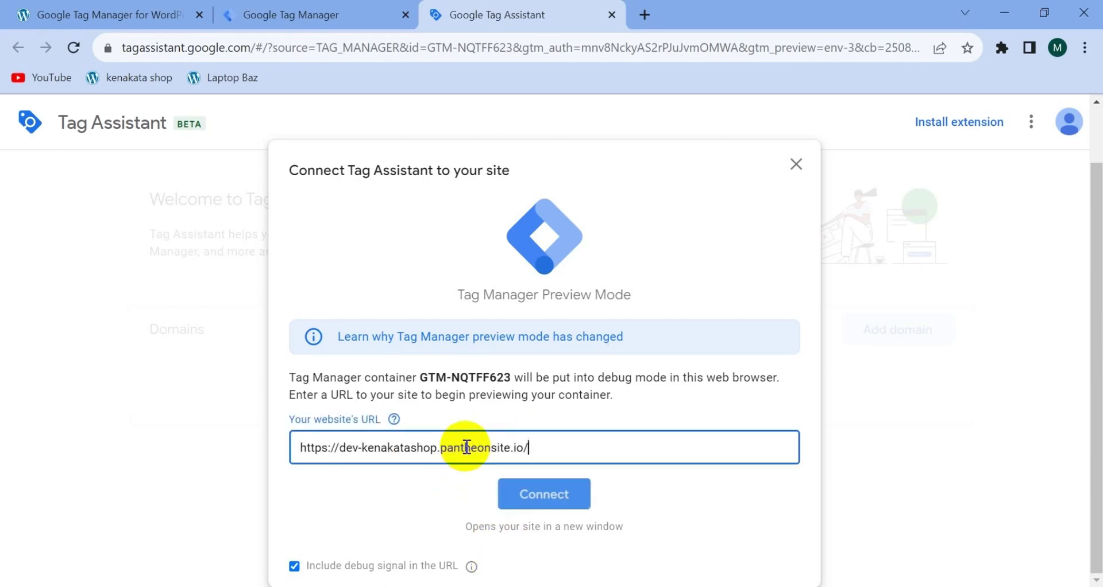
click(566, 494)
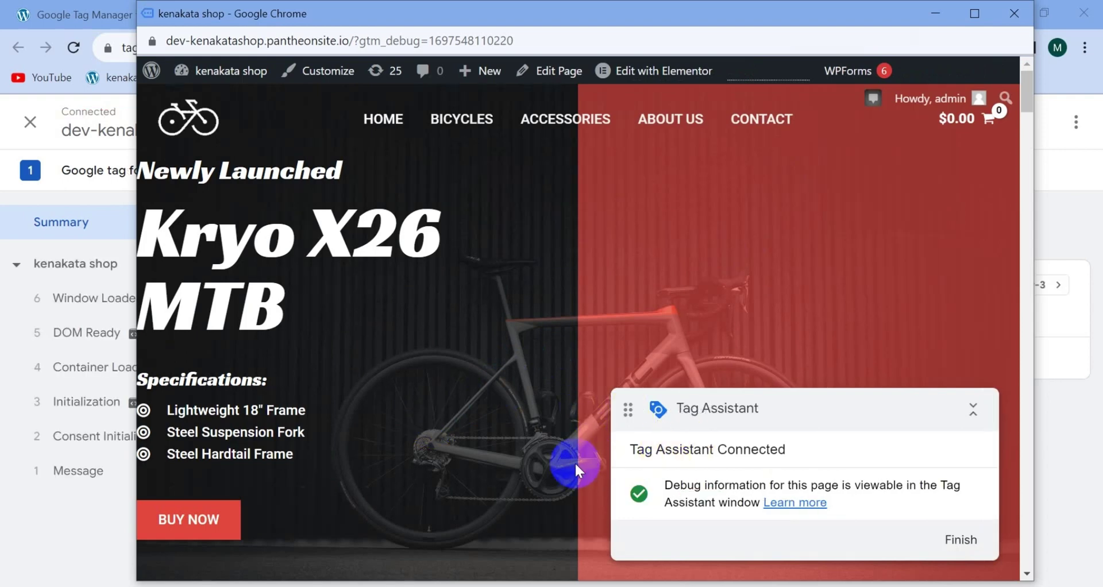
click(492, 348)
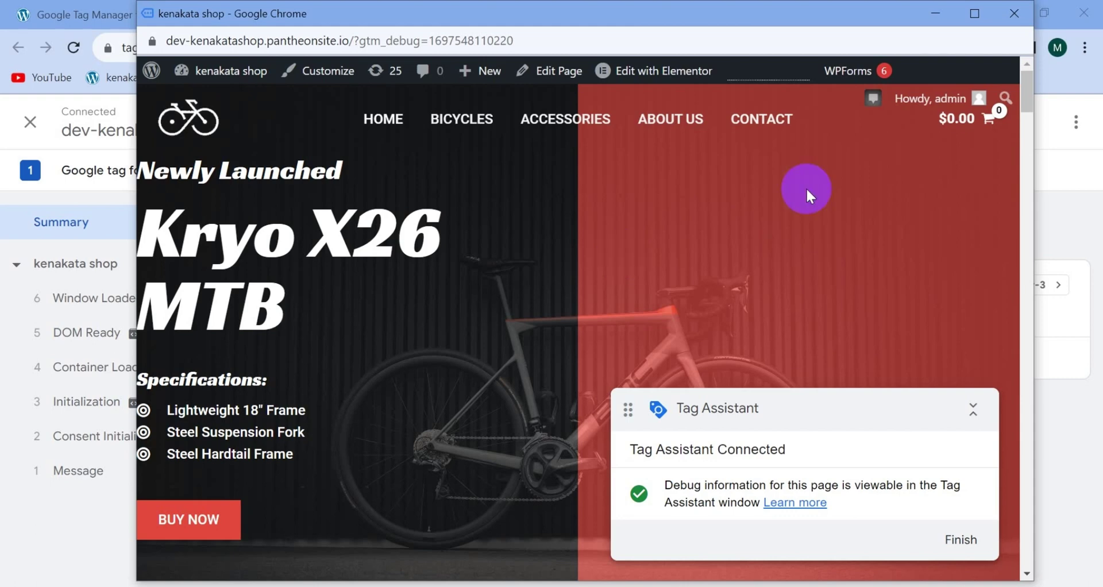
click(1015, 12)
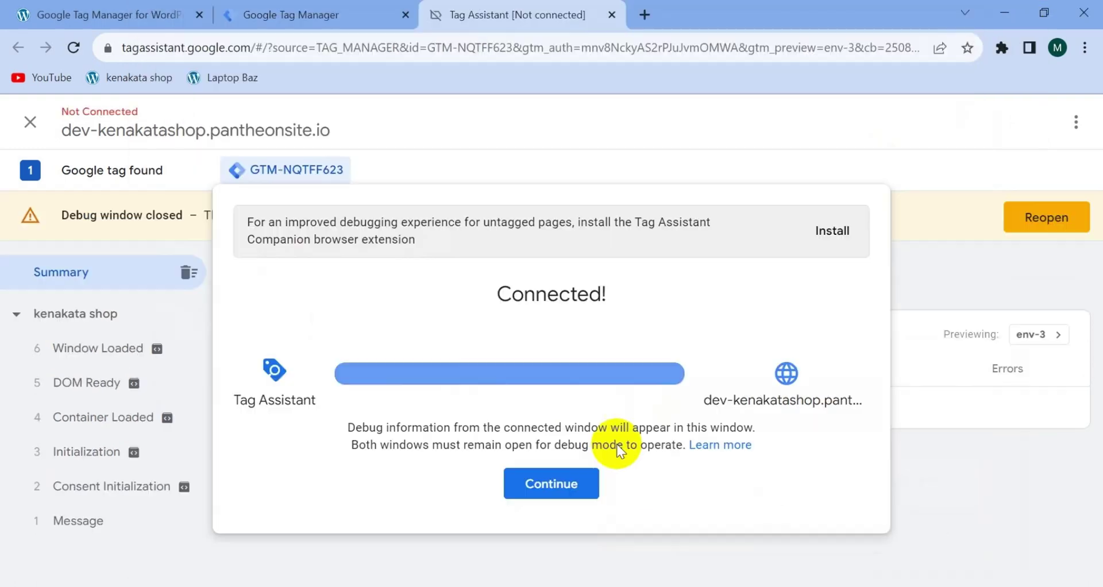
click(565, 484)
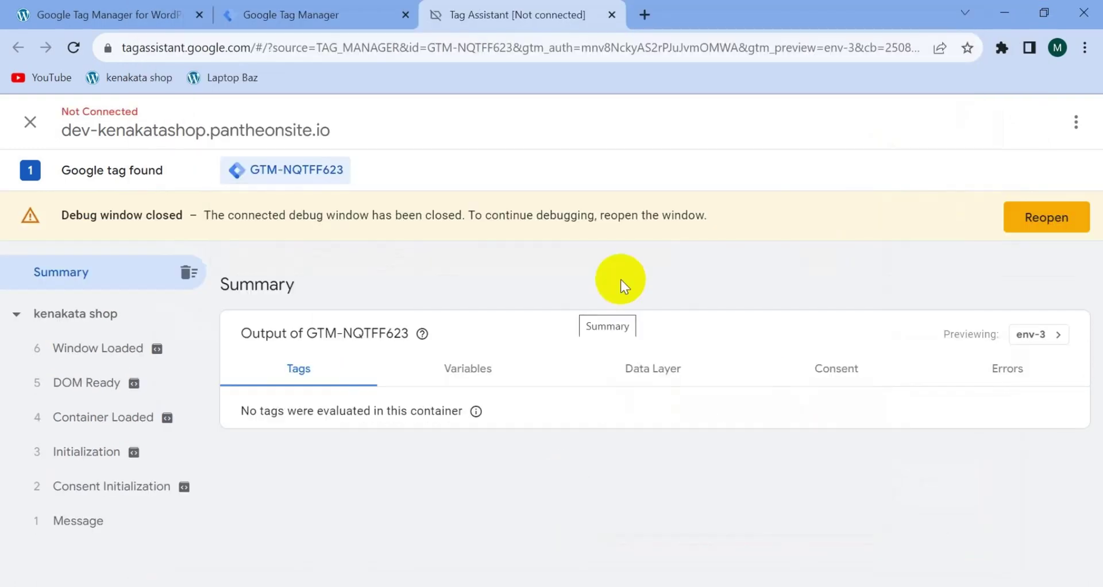
Find the Google Tag Assistant extension on the web, add Tag Assistant Legacy to Chrome, and close the store and Tag Assistant pages
click(644, 14)
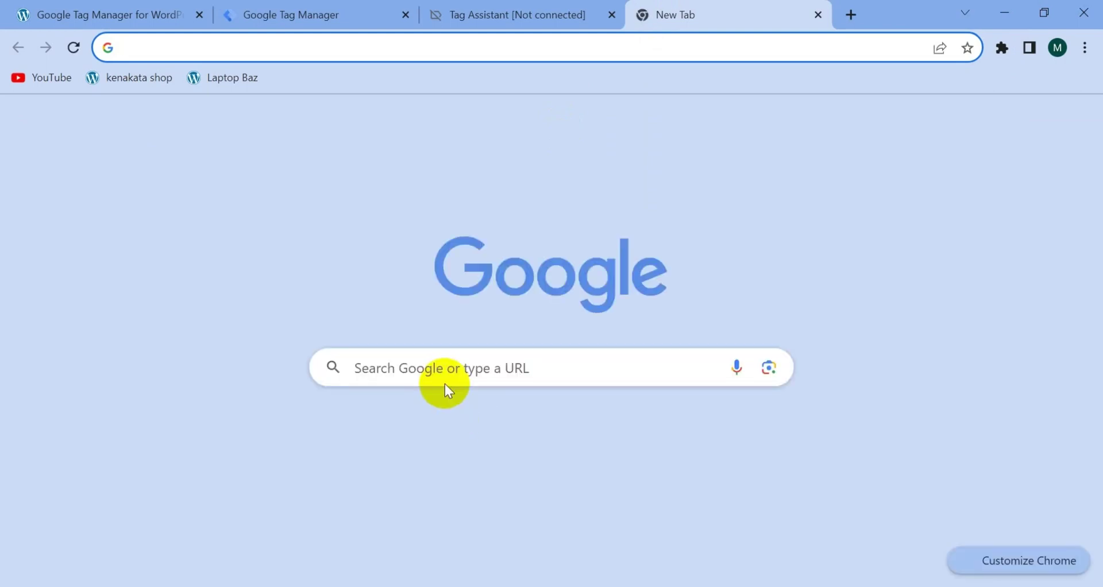
click(451, 365)
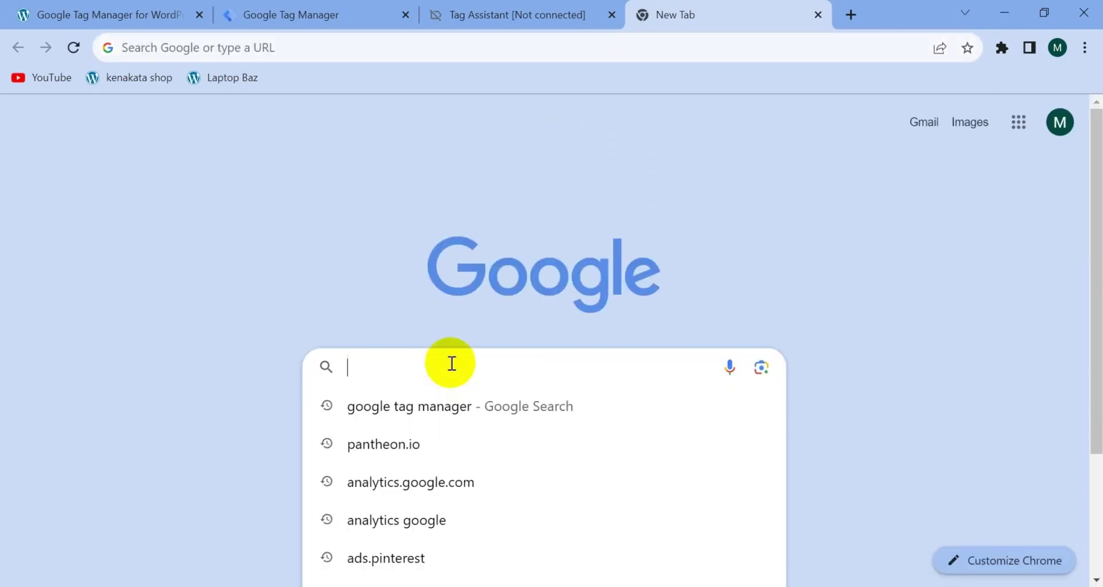
text(google tag assistant)
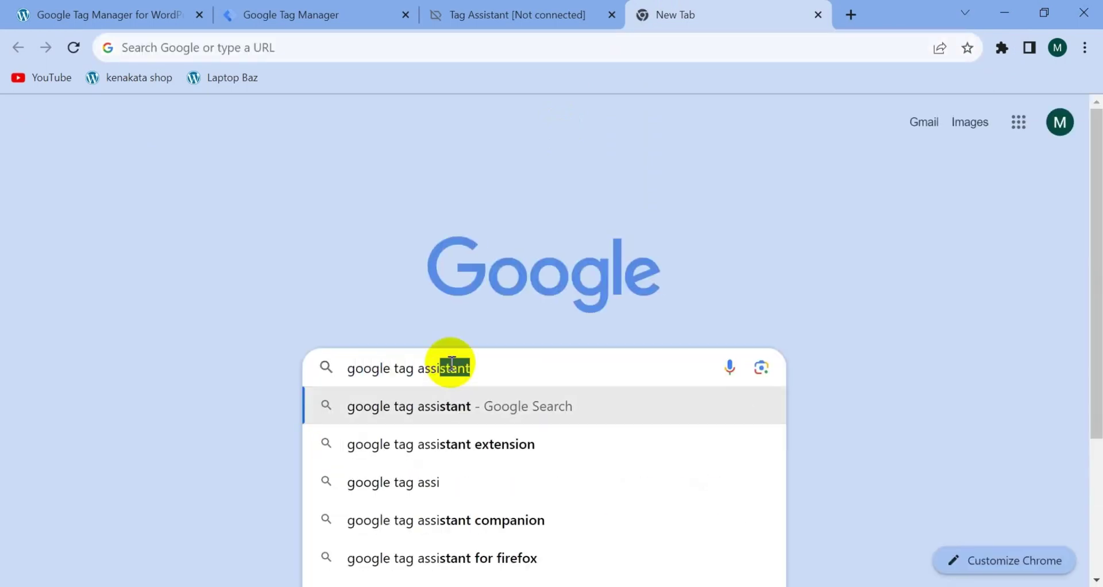
click(536, 449)
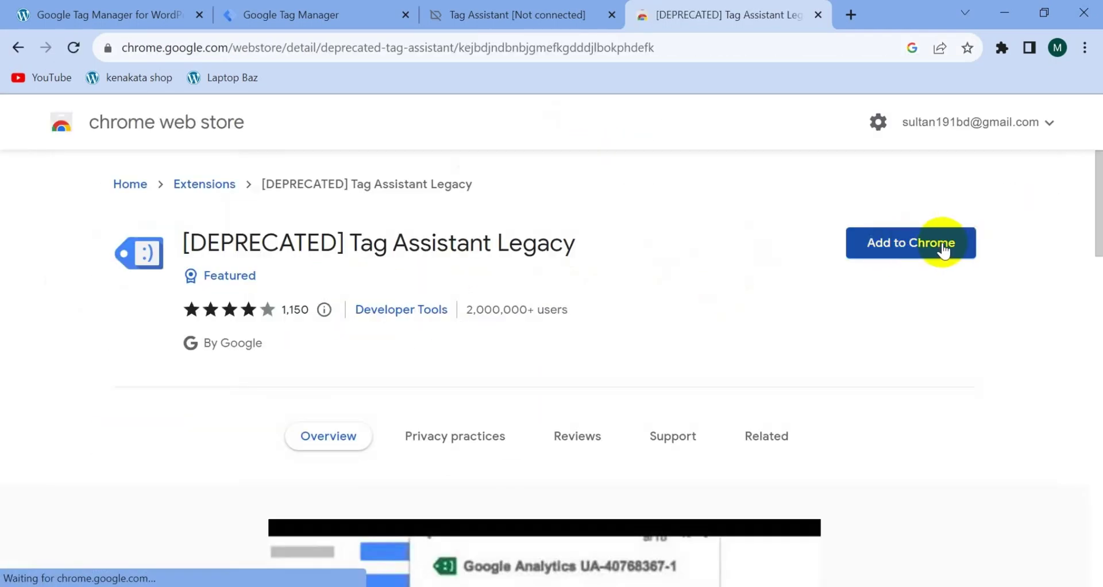
click(945, 242)
click(593, 194)
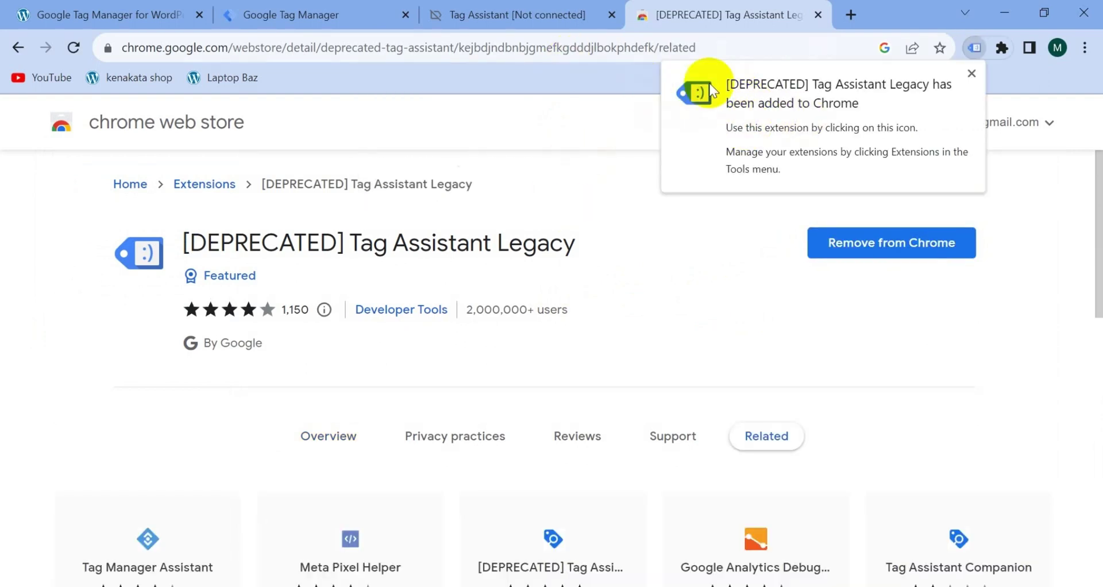
click(818, 14)
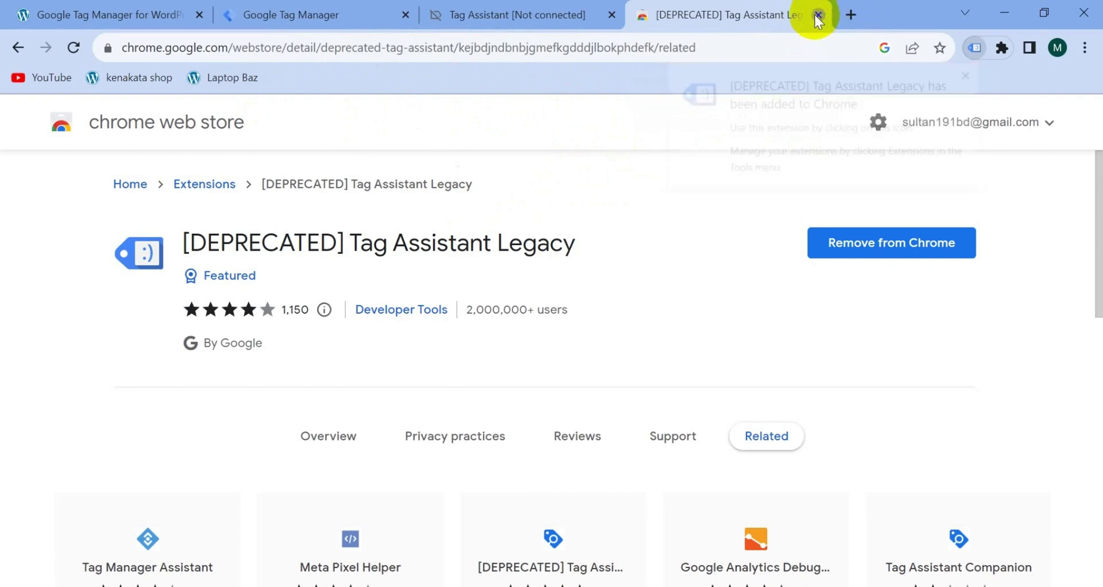
click(613, 15)
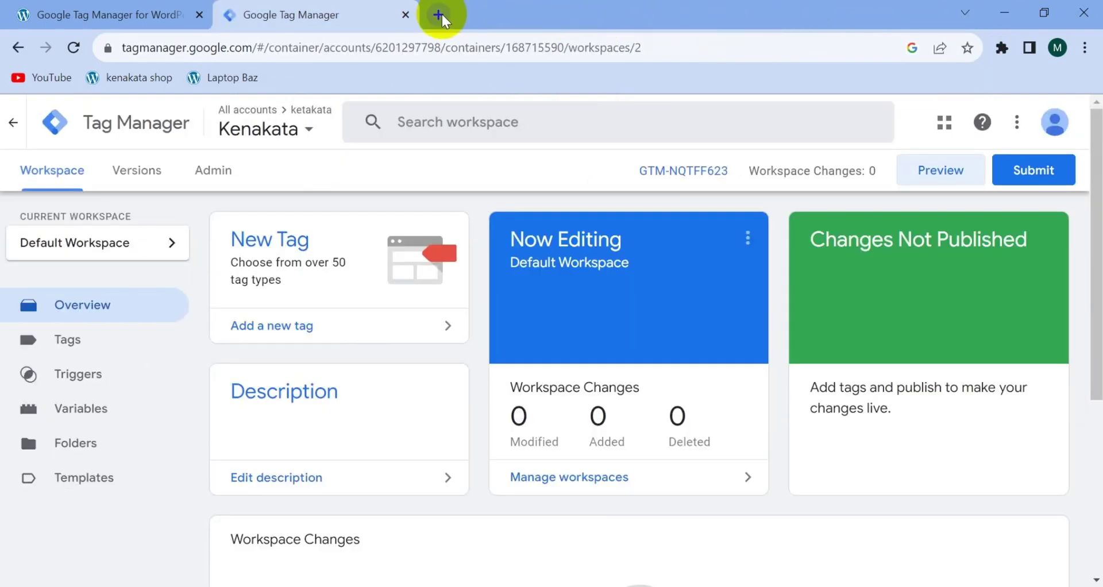
Open the kenakata shop site in a new browser tab and pin the Tag Assistant Legacy extension
click(439, 14)
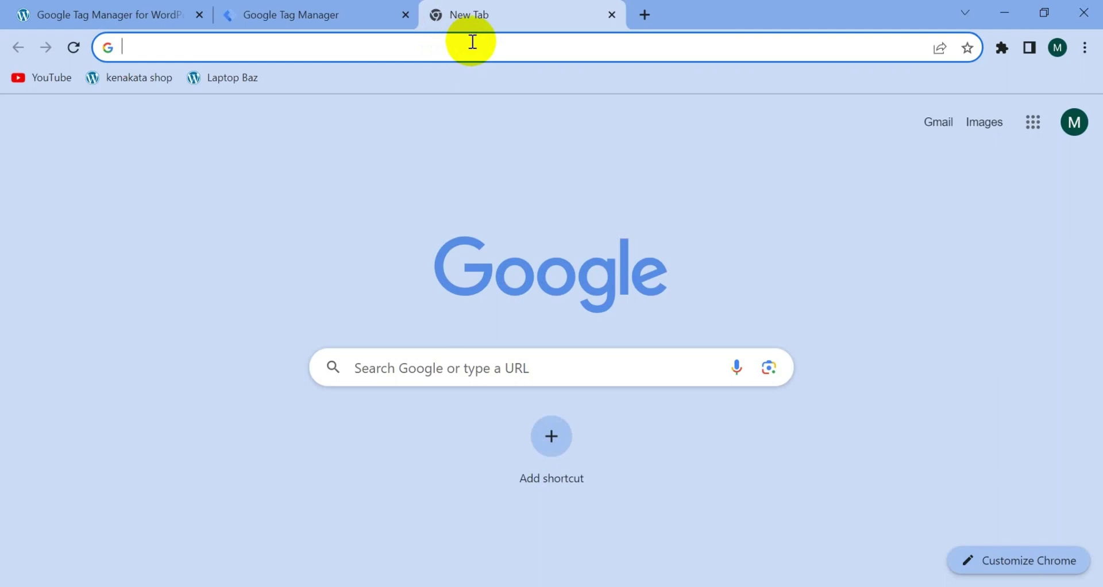
text(kenakata)
click(264, 252)
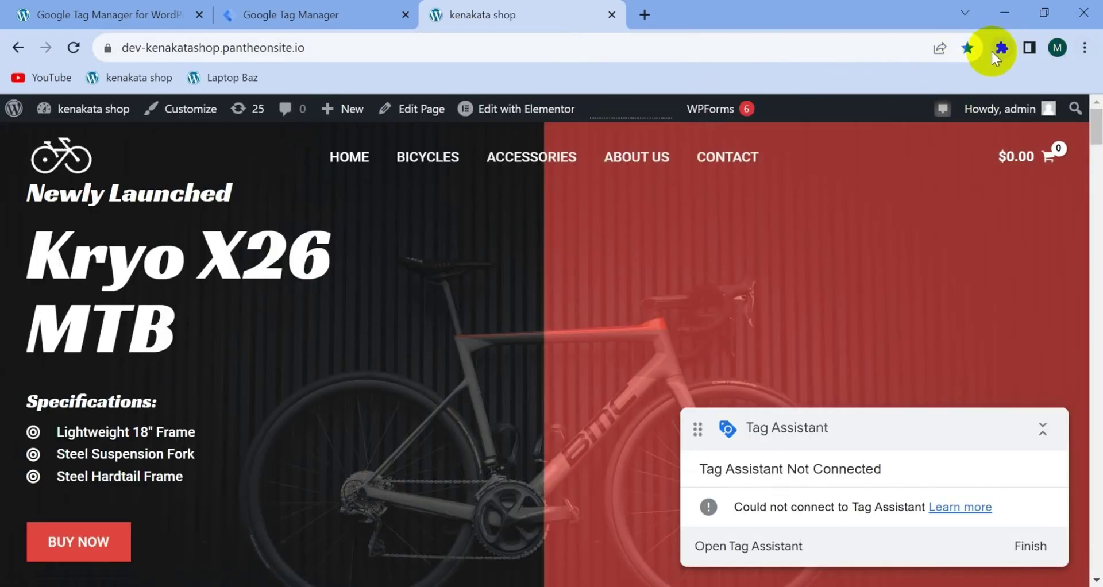
click(1002, 49)
click(949, 173)
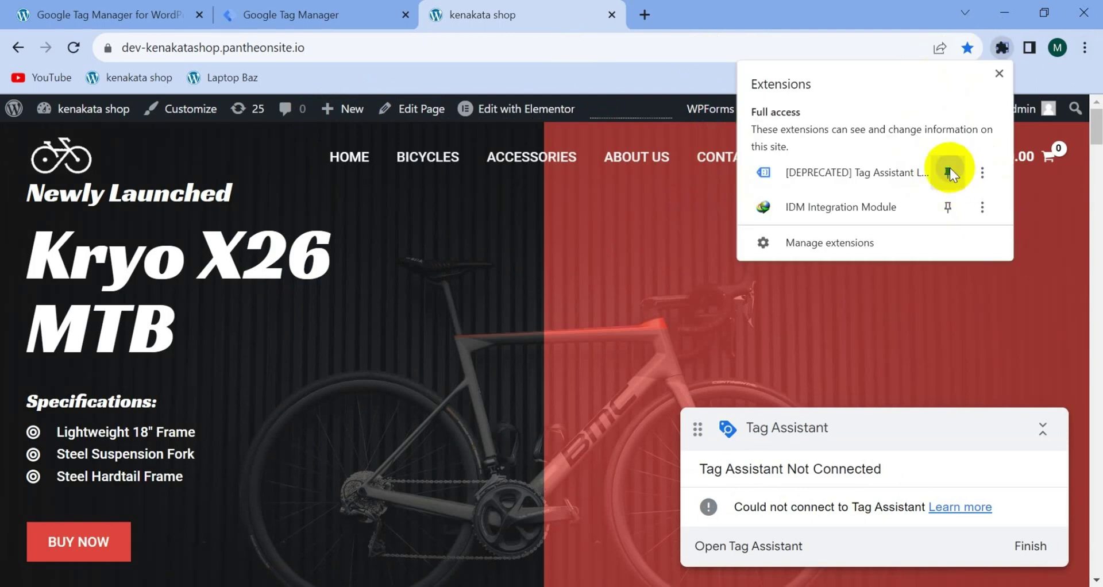
Accept the default tag checks in Tag Assistant Legacy and enable it for the shop page
click(975, 47)
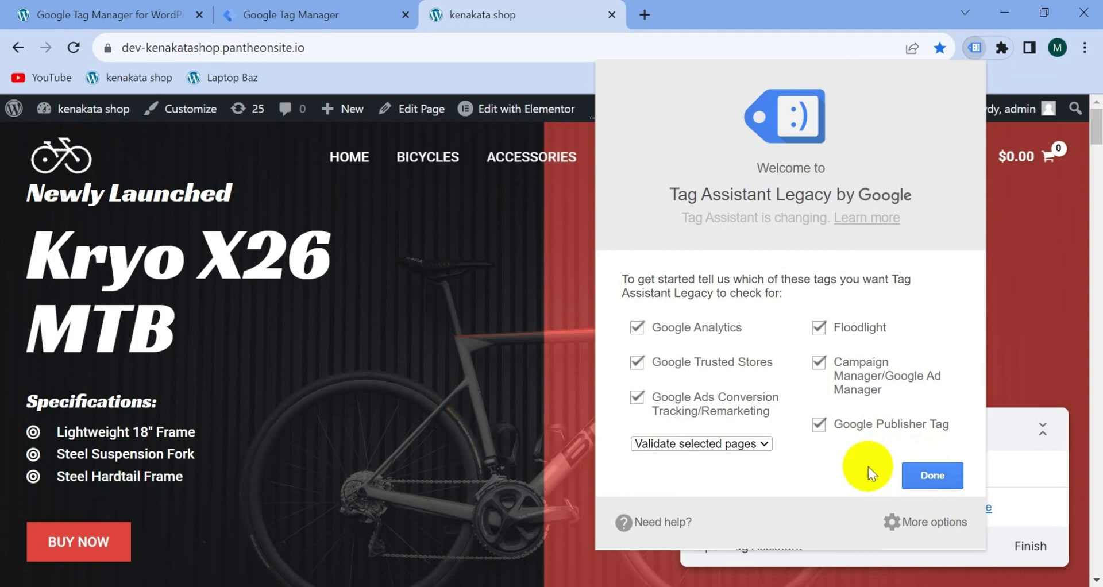
click(919, 470)
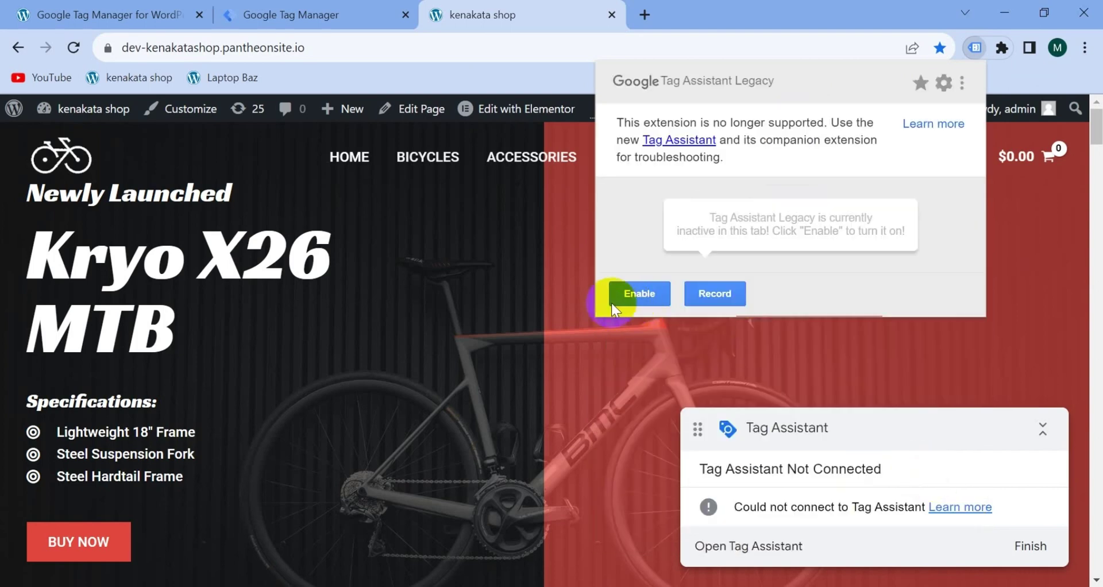
click(639, 298)
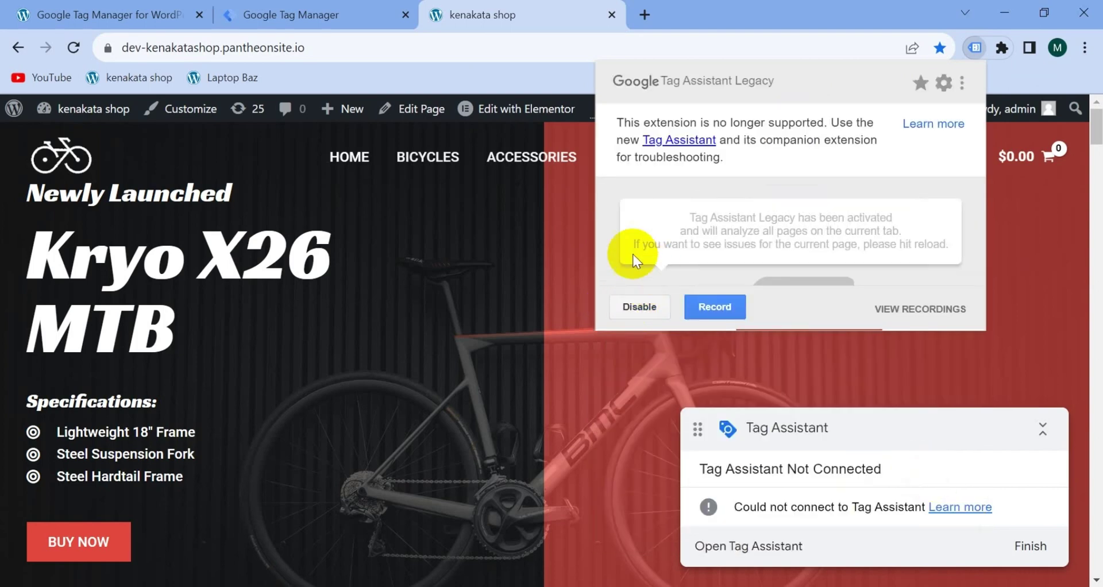
Reload the shop page, examine its tag analysis in Tag Assistant Legacy, and return to the Tag Manager workspace
click(73, 48)
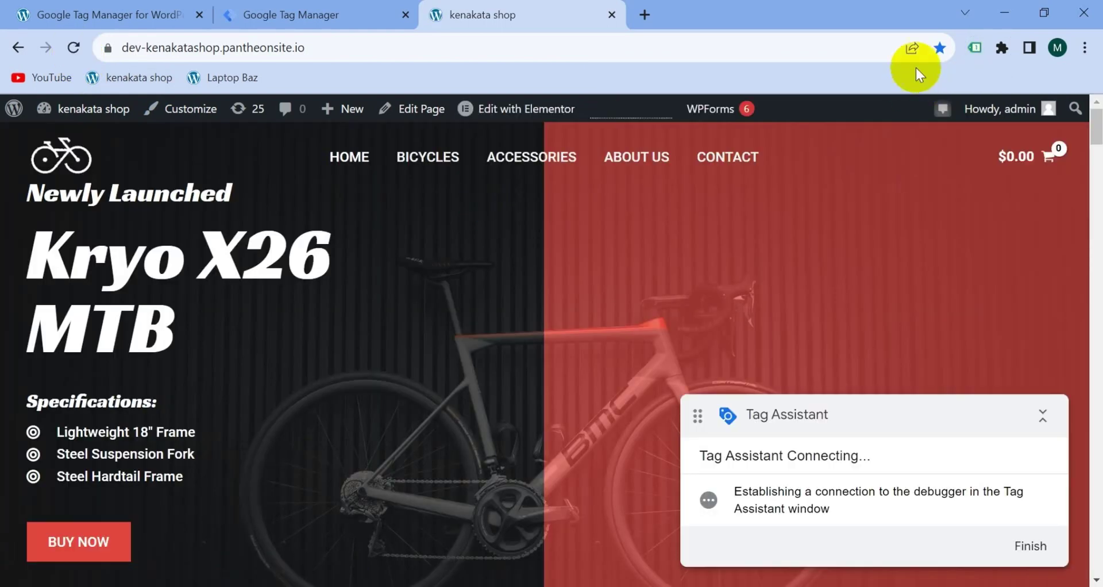
click(976, 46)
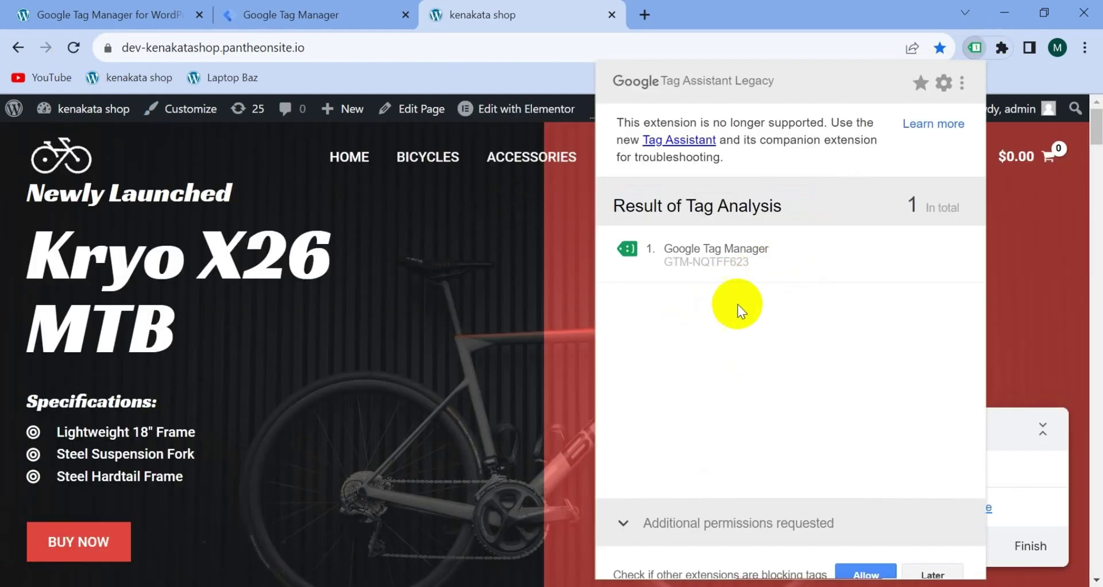
mouse_move(680, 274)
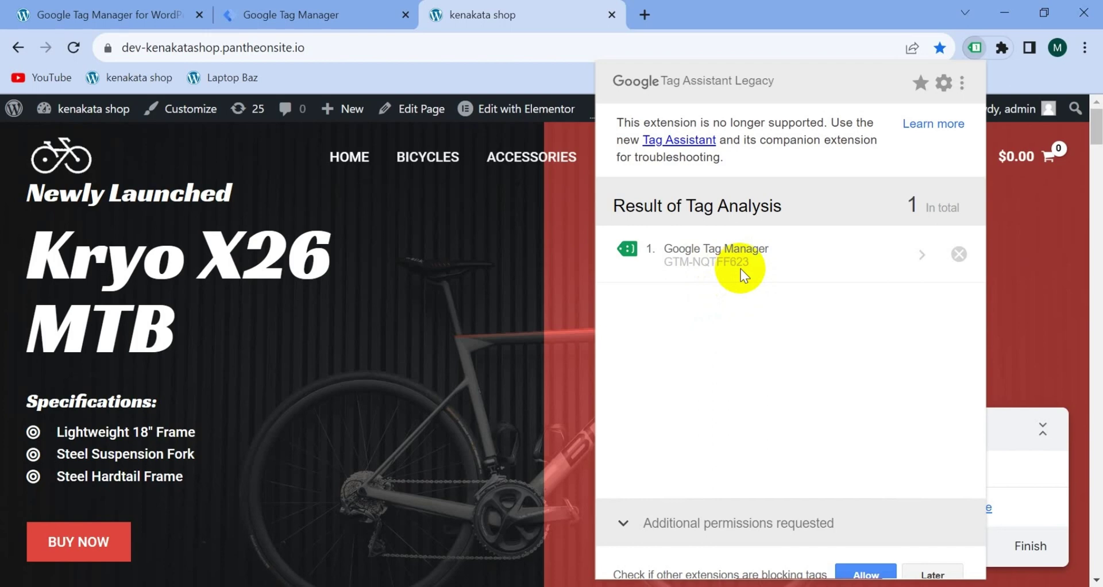
click(293, 13)
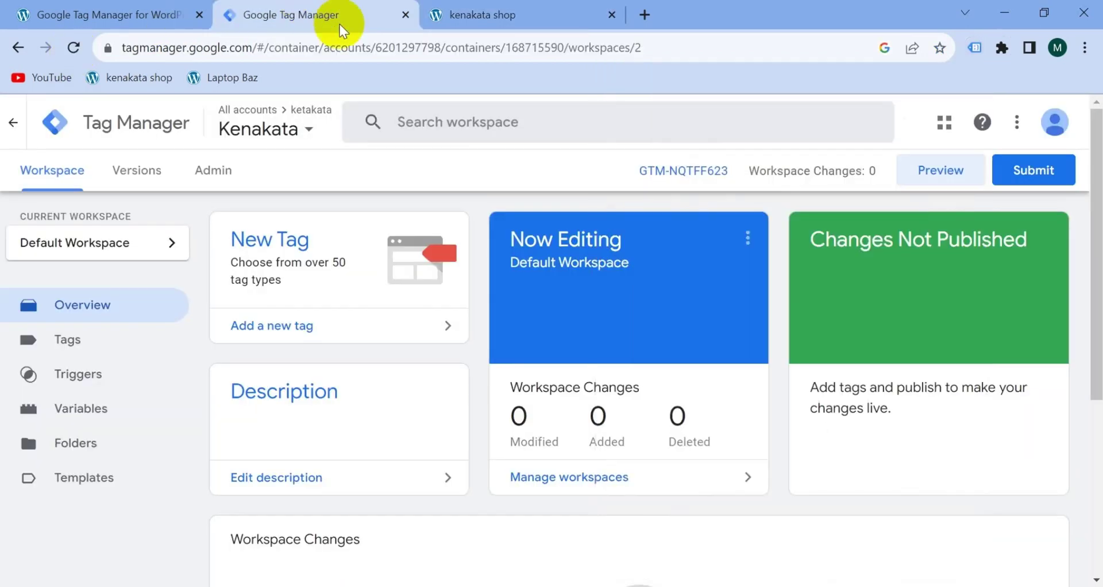
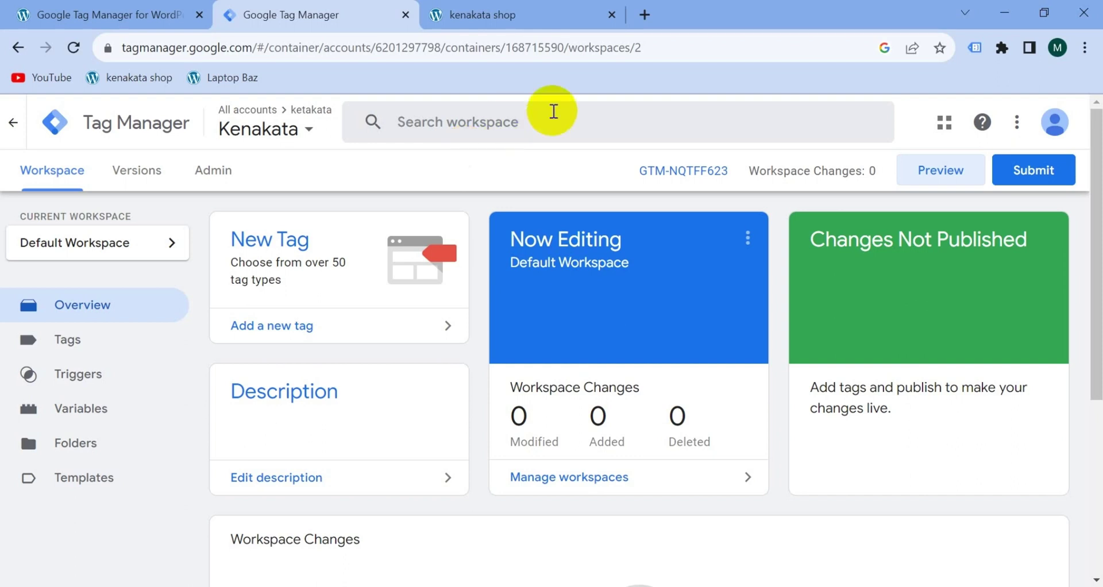
Open Google Analytics in a new browser tab and start creating an account
click(643, 15)
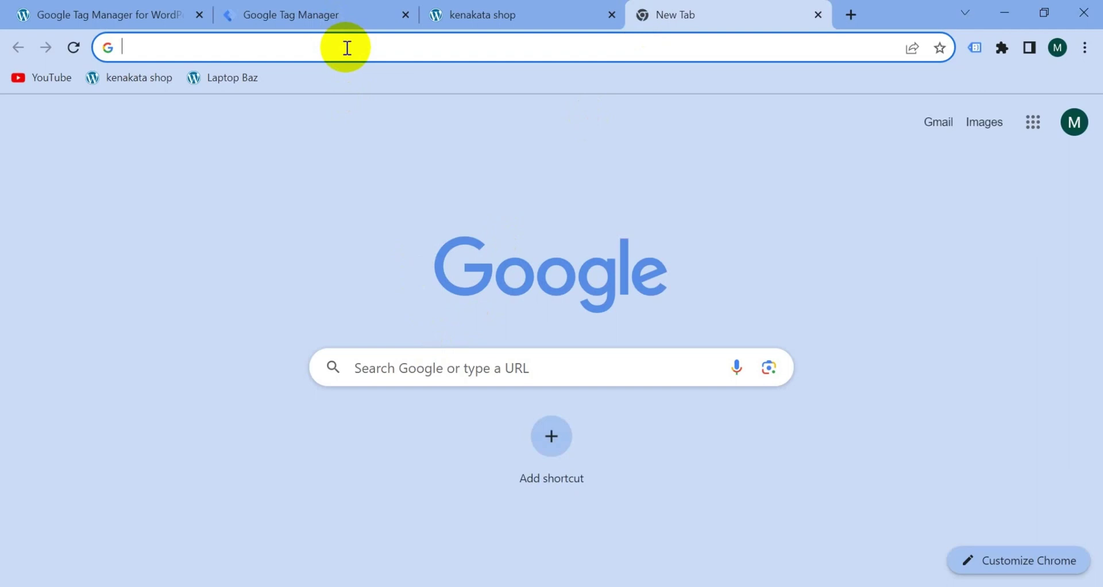
text(ana)
key(Return)
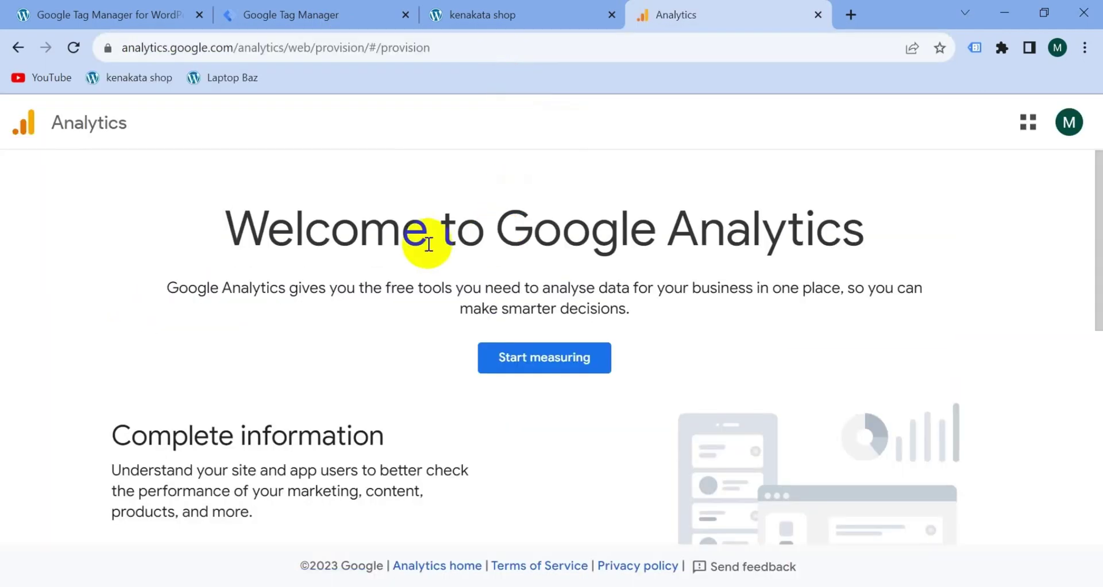
click(549, 365)
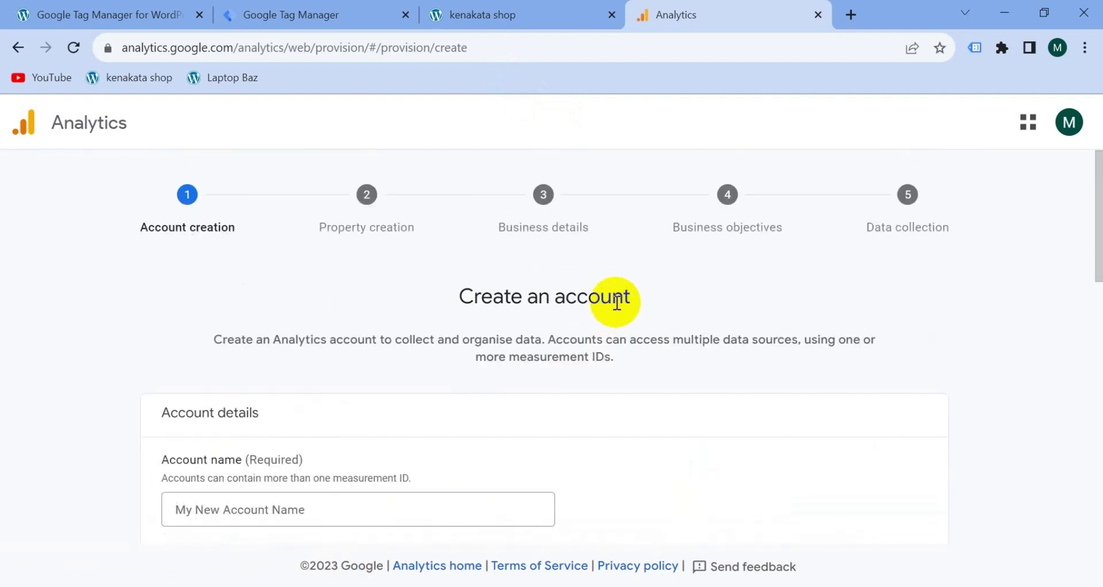
Enter Kenakata as the name of the new Analytics account
scroll(356, 448, down, 2)
click(276, 373)
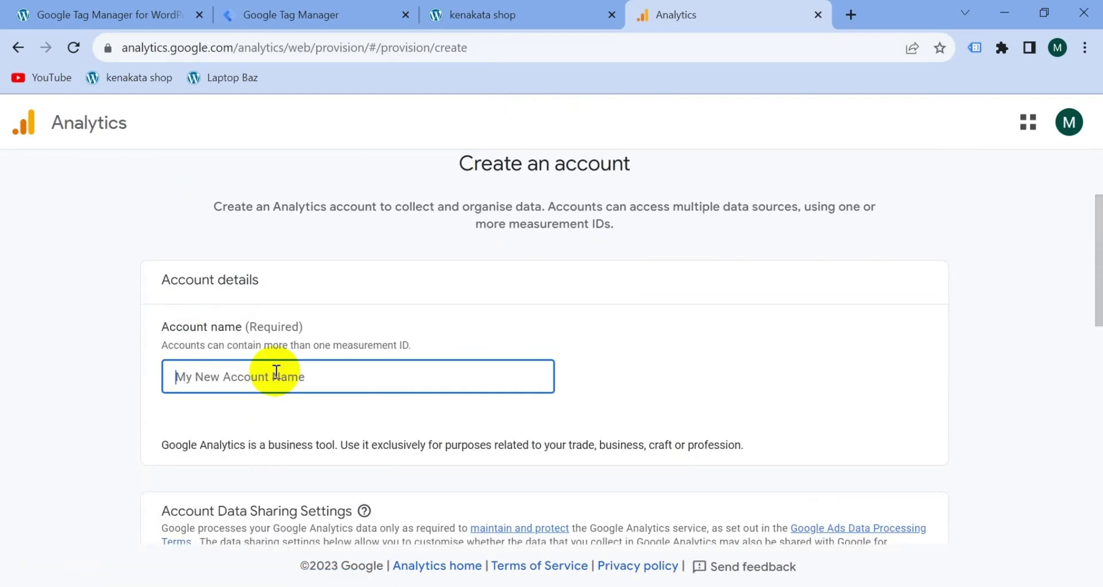
text(ke)
key(BackSpace)
key(BackSpace)
text(K)
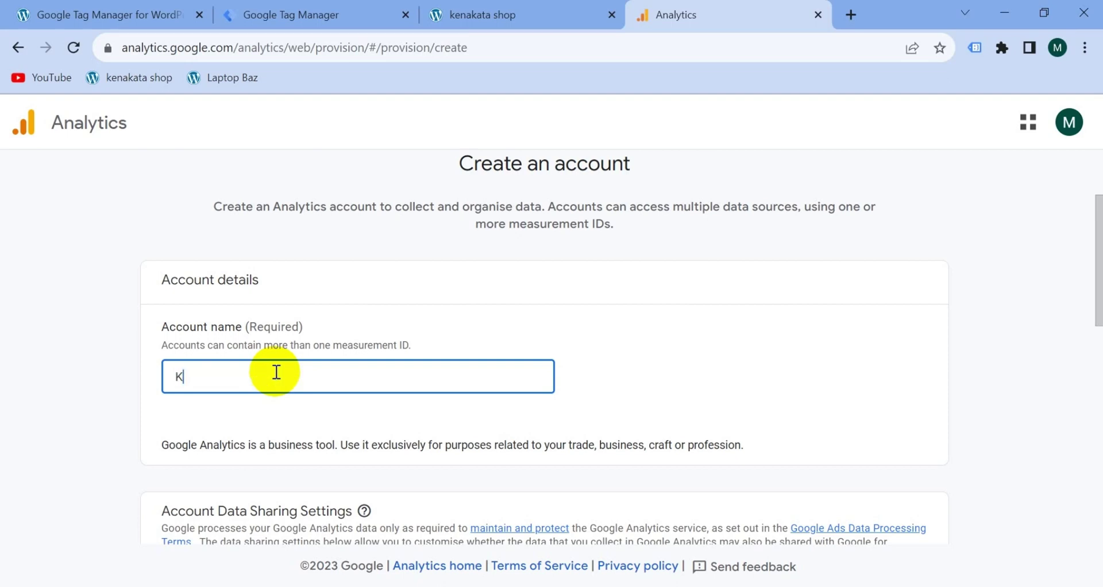
text(enakata)
Enable data sharing with Google products and services for the account and continue to property creation
scroll(461, 387, down, 5)
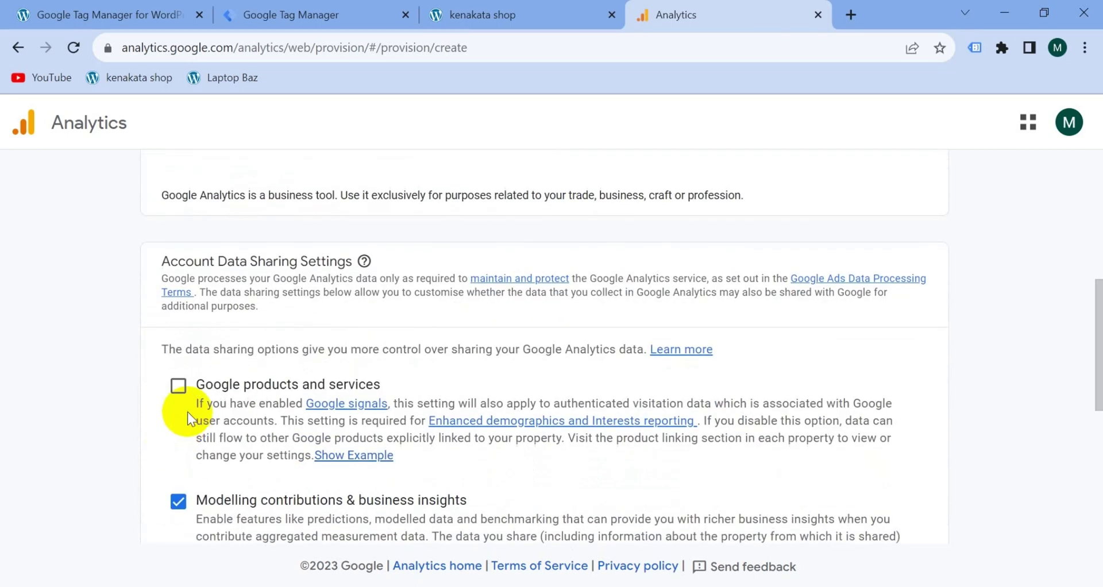
click(178, 384)
scroll(315, 472, down, 5)
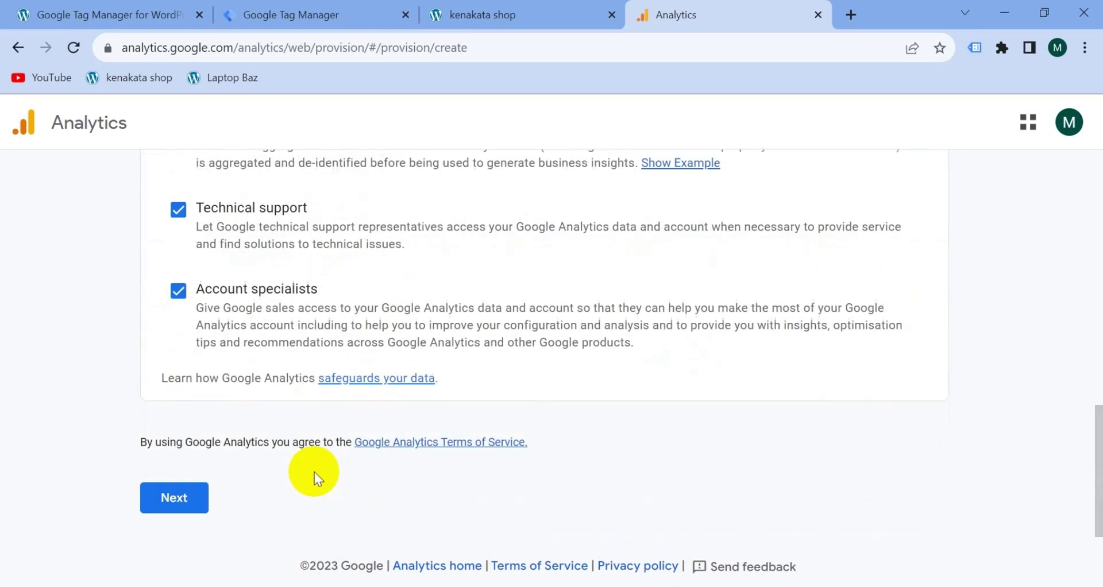
click(190, 500)
Enter Kenakata as the property name in the property details
click(393, 483)
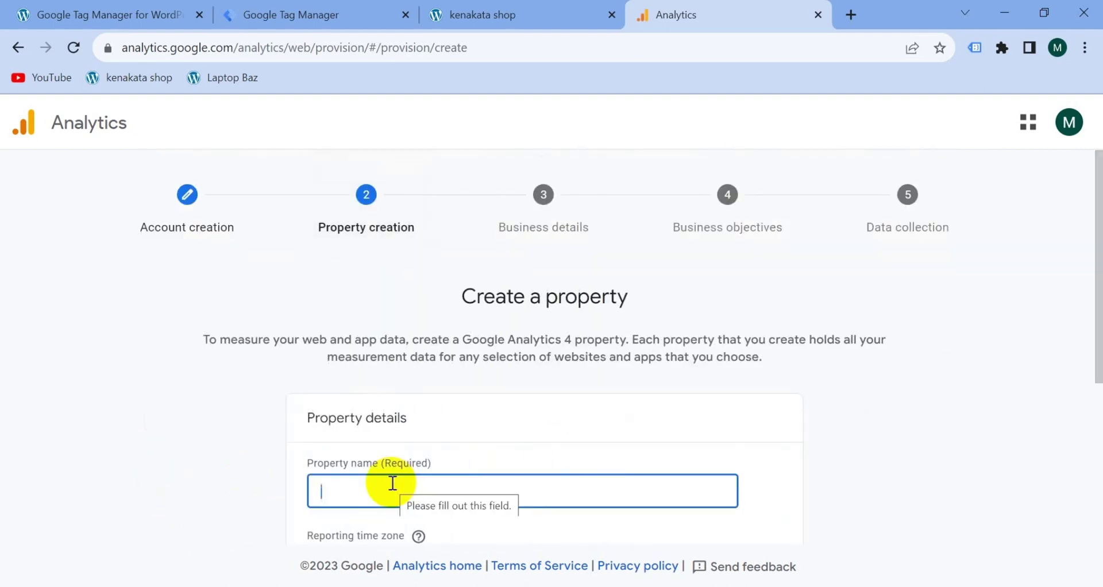
text(Kenakata)
scroll(410, 357, down, 3)
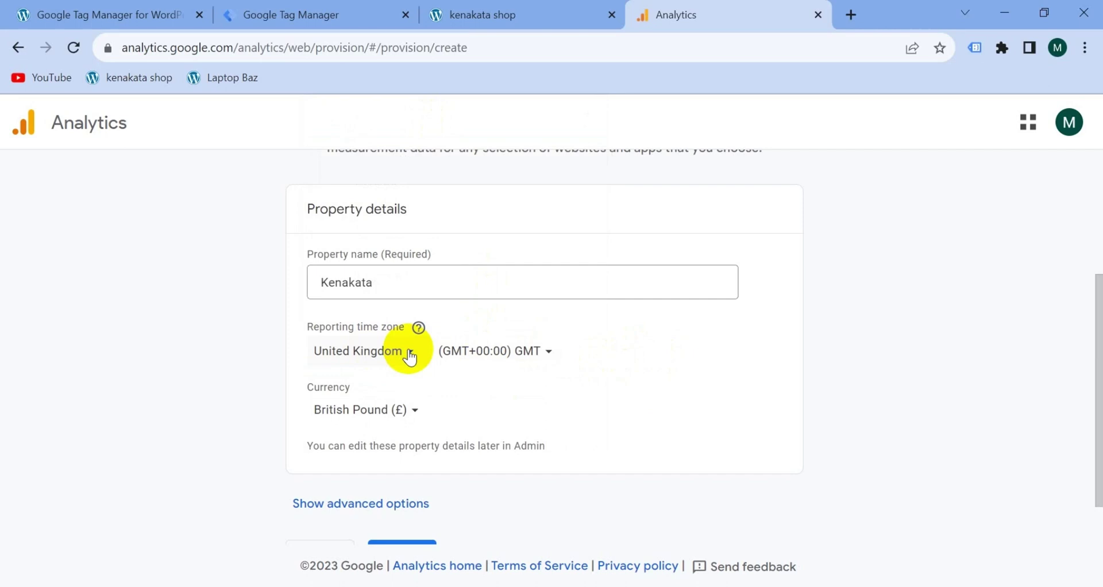
Set the property's reporting time zone to Bangladesh and continue to the business details
click(410, 356)
click(394, 421)
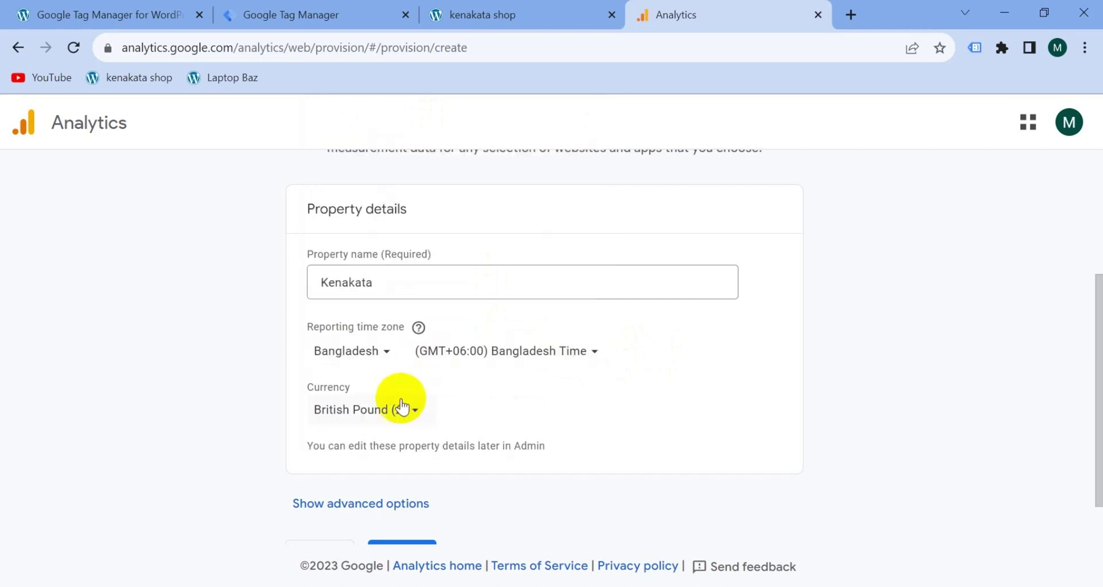
click(419, 410)
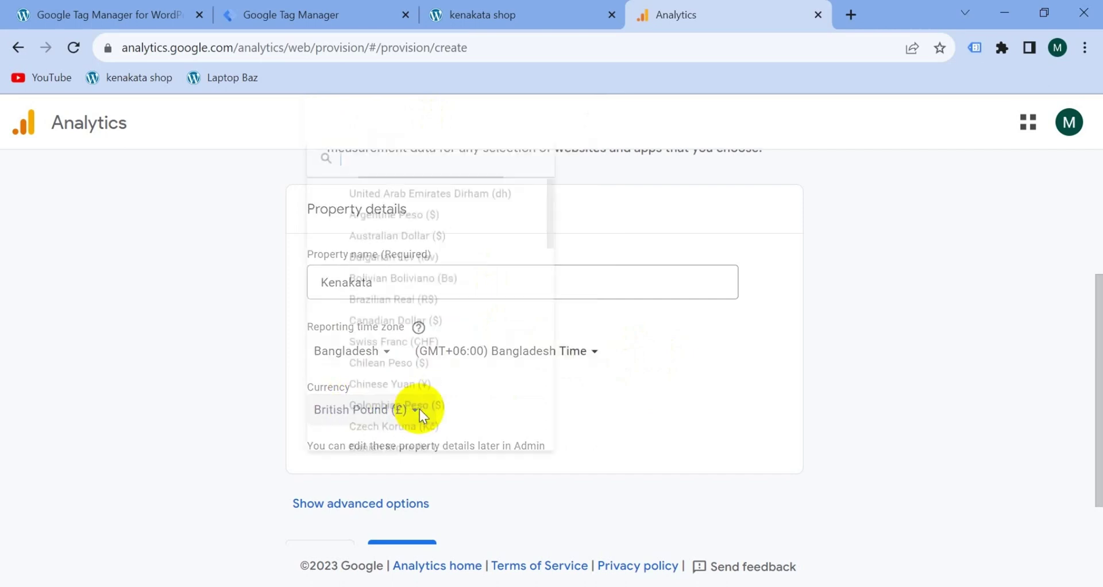
key(Escape)
scroll(556, 417, down, 2)
click(401, 500)
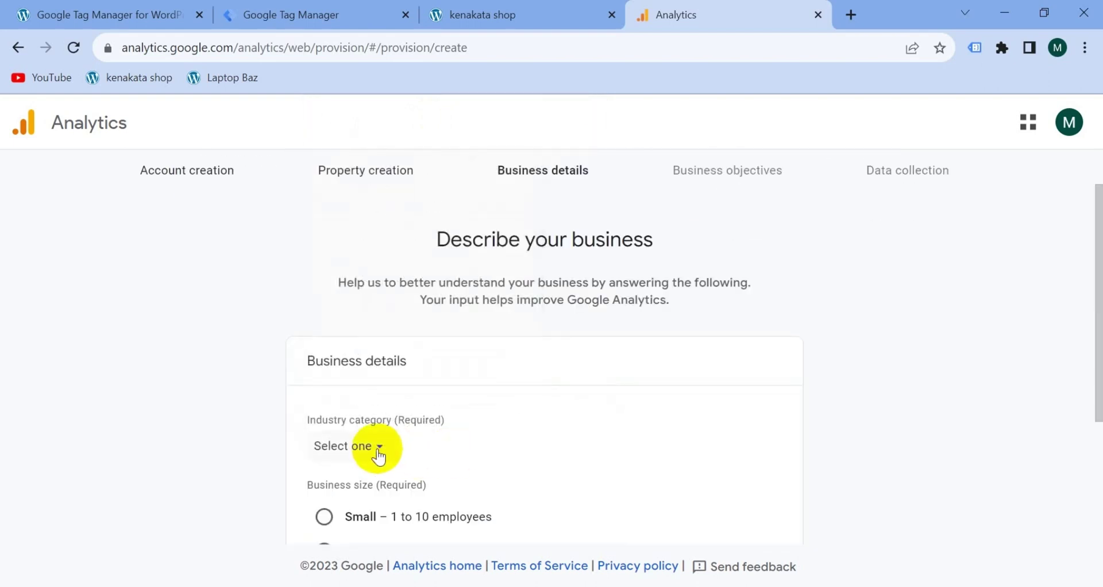
Describe the business as Auto & Vehicles with size Small (1 to 10 employees) and continue to the business objectives
click(380, 444)
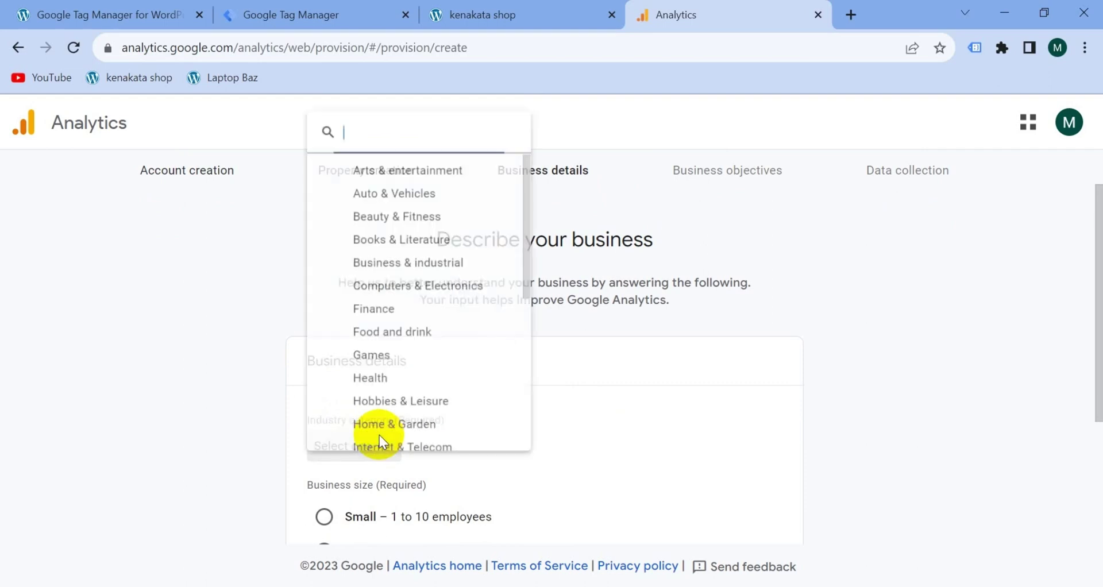
click(402, 191)
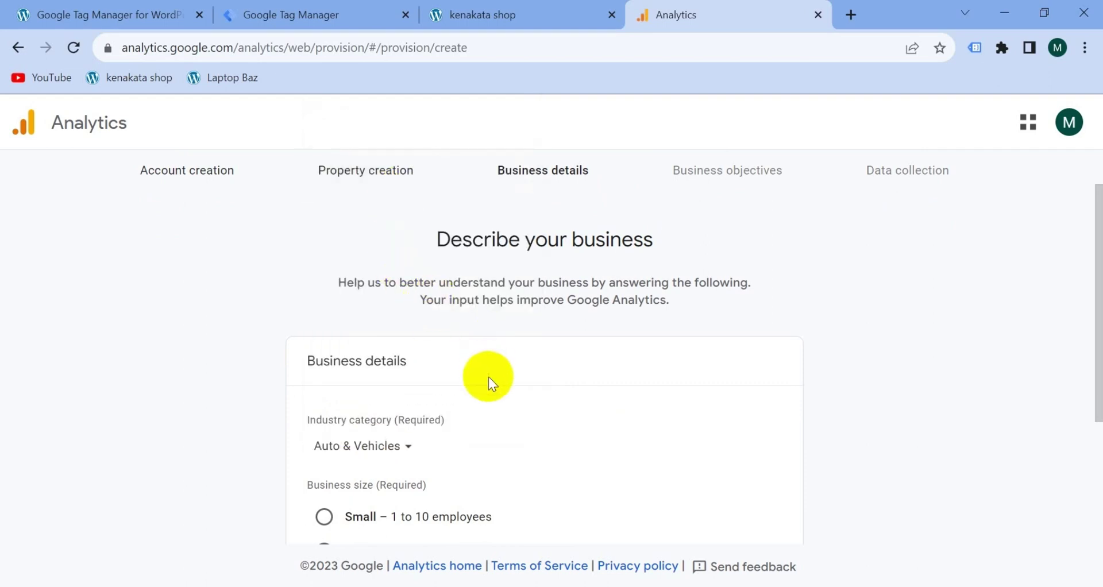
scroll(489, 378, down, 2)
click(324, 426)
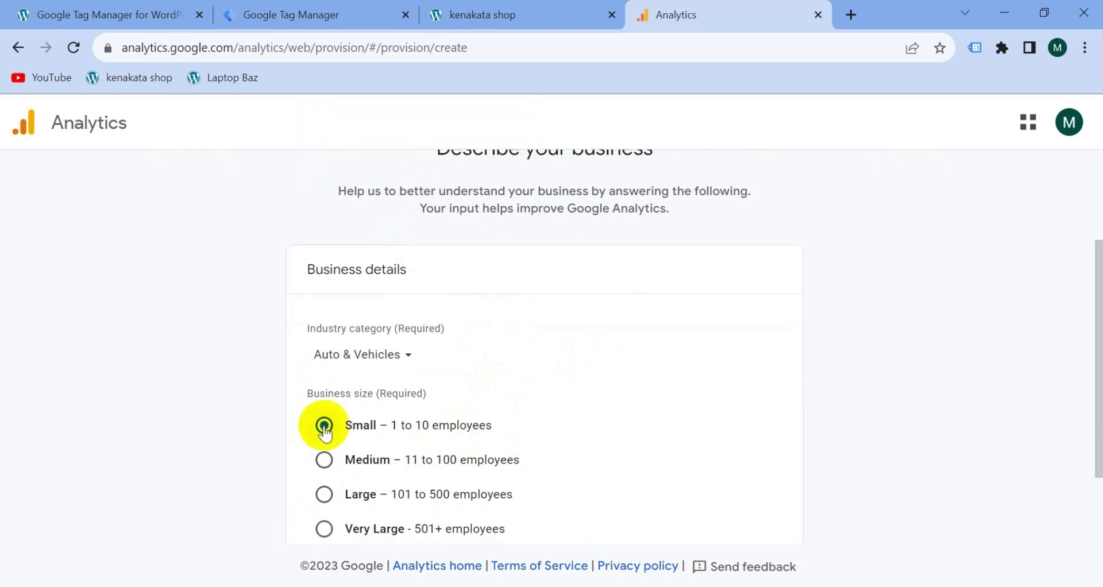
scroll(324, 432, down, 2)
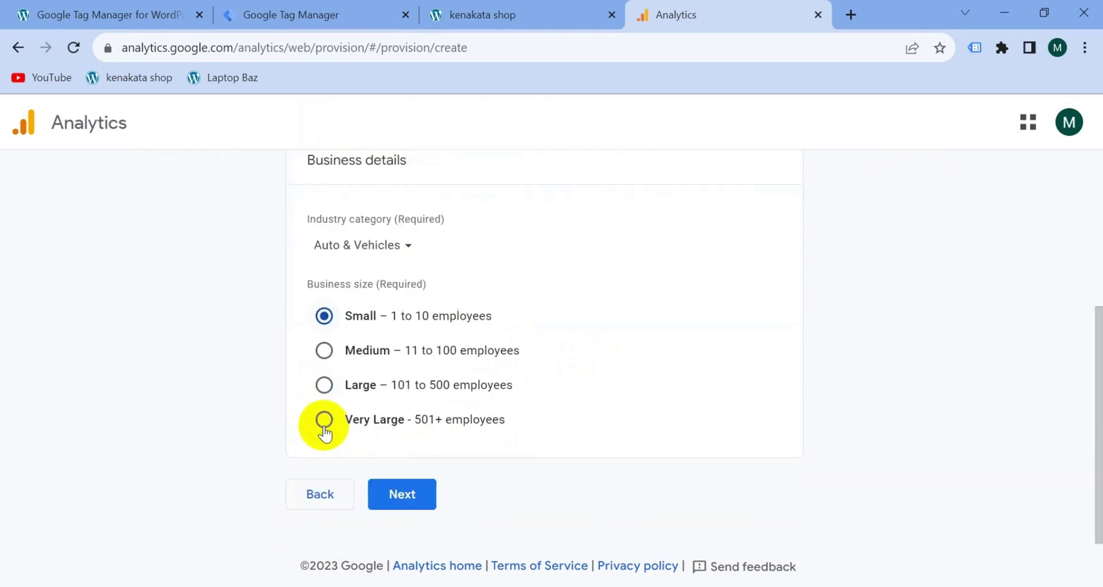
click(385, 489)
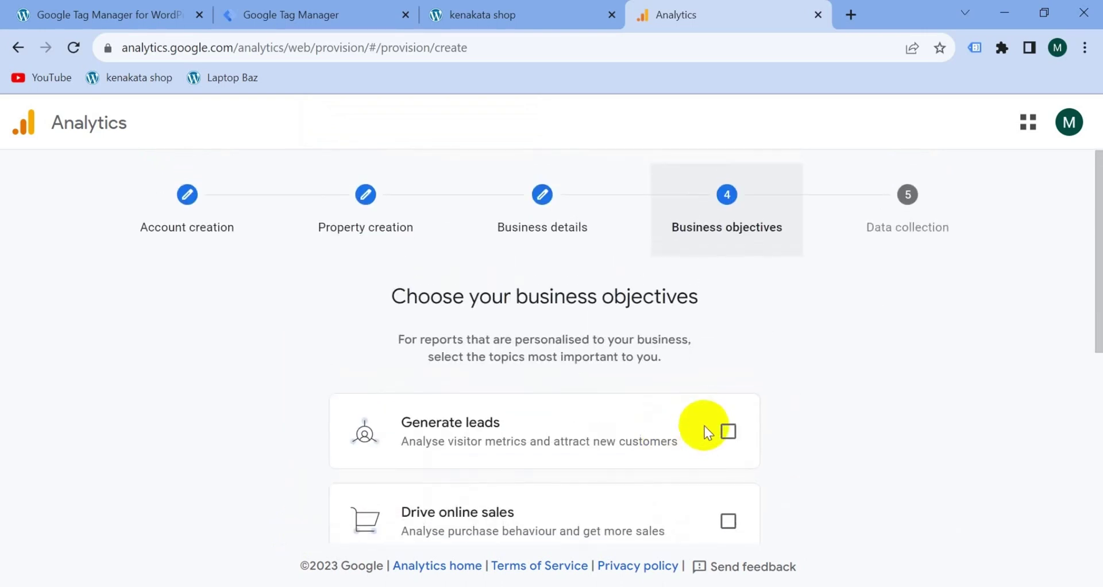
Select the objectives for online sales, brand awareness and user behaviour, leaving baseline reports out, and submit the account for creation
scroll(705, 426, down, 5)
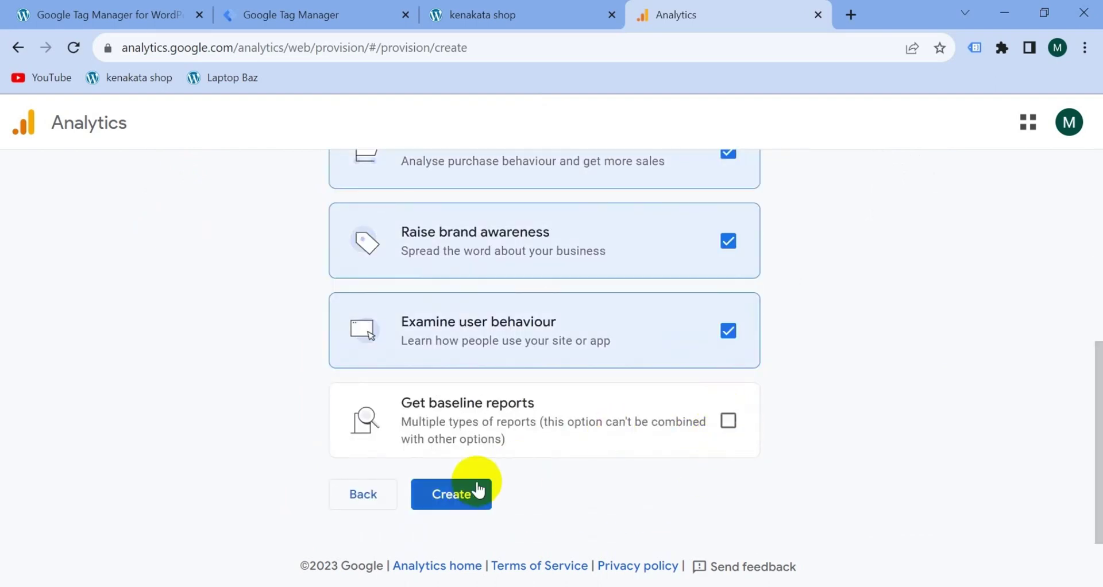
click(473, 493)
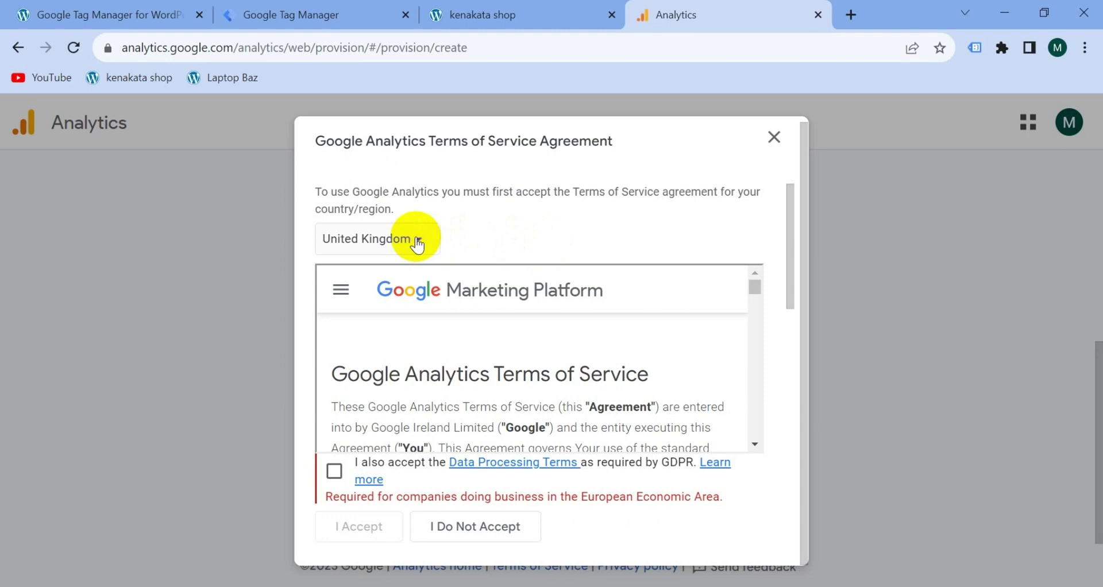
Choose Bangladesh for the Terms of Service and accept them together with the Data Processing and Measurement Controller data protection terms
click(416, 236)
click(362, 530)
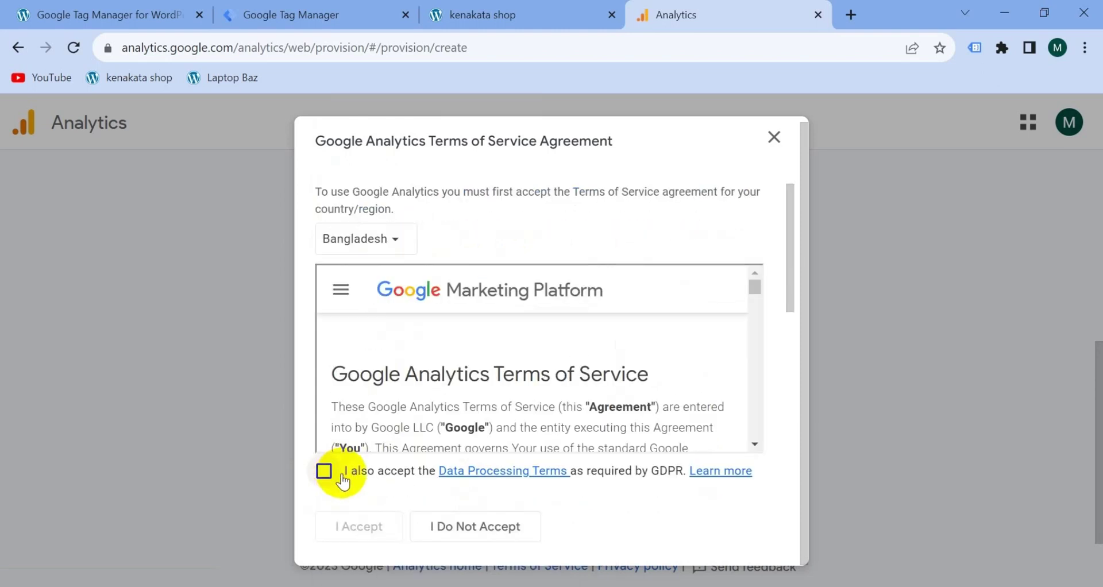
click(324, 473)
scroll(764, 247, down, 5)
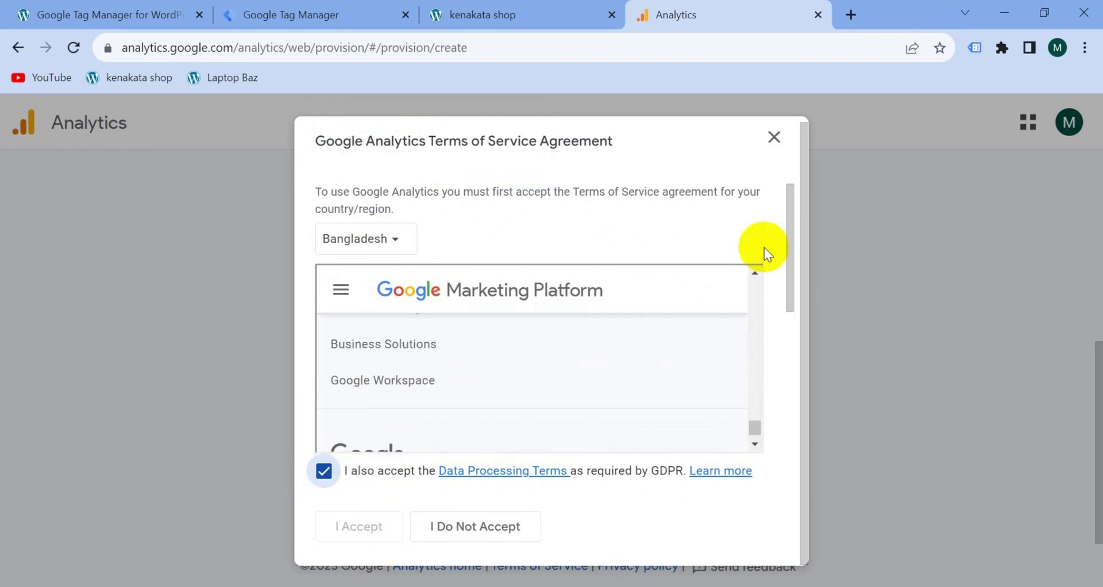
scroll(764, 247, down, 5)
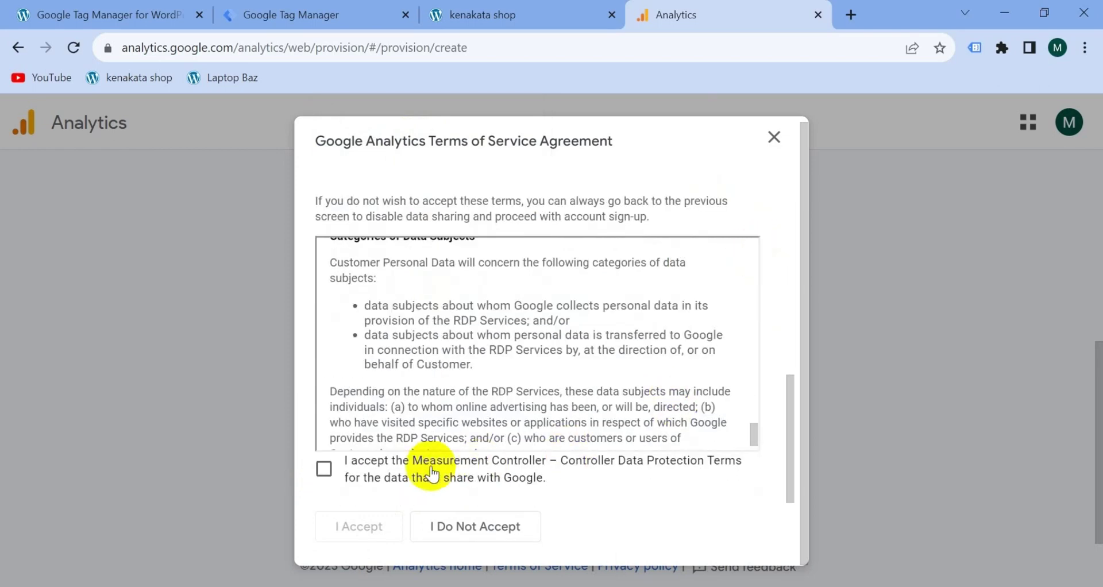
click(324, 469)
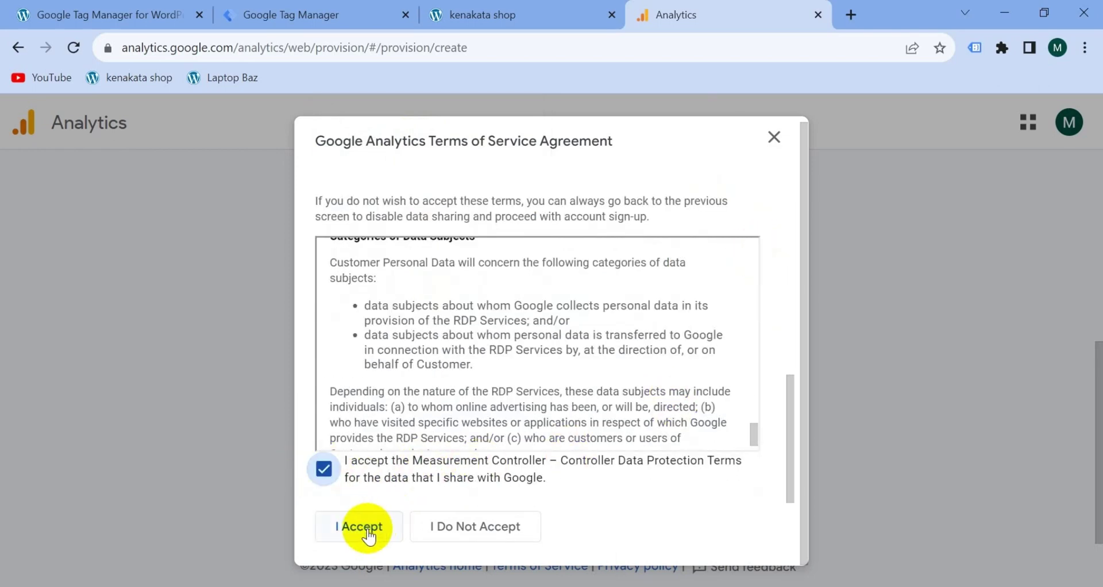
click(369, 532)
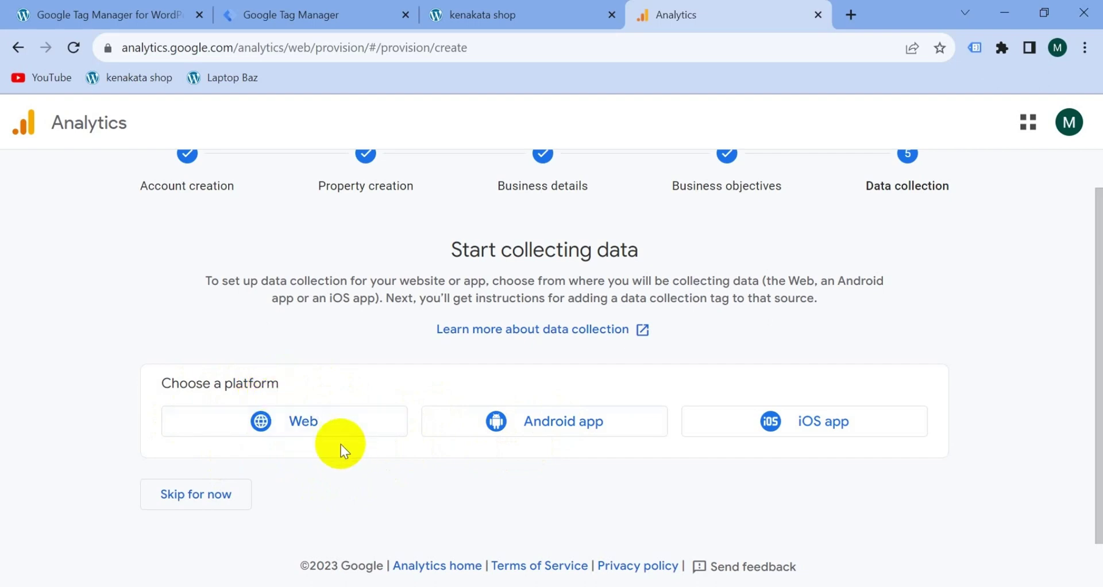
Create a web data stream named Kenakata for dev-kenakatashop.pantheonsite.io and dismiss its installation instructions
click(290, 426)
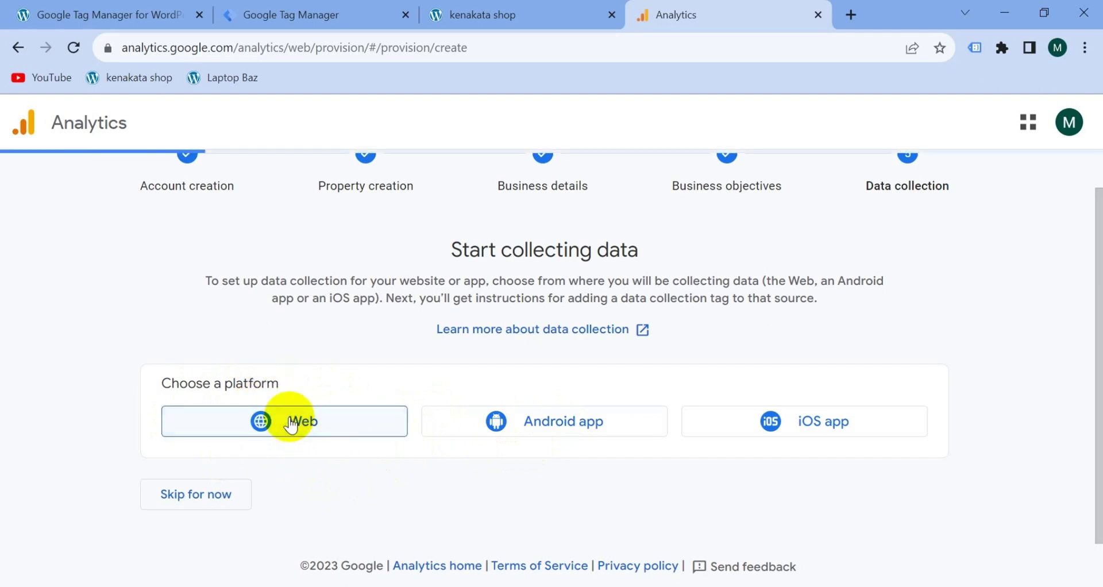
click(424, 273)
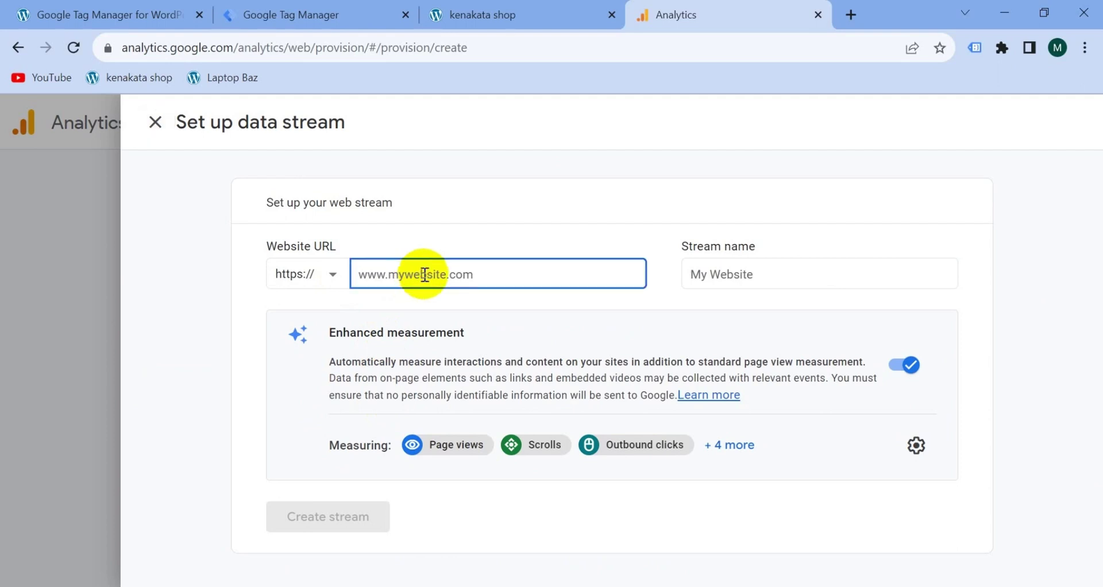
text(dev-kenakatashop.pantheonsite.io)
click(741, 278)
click(741, 279)
text(Kenakata)
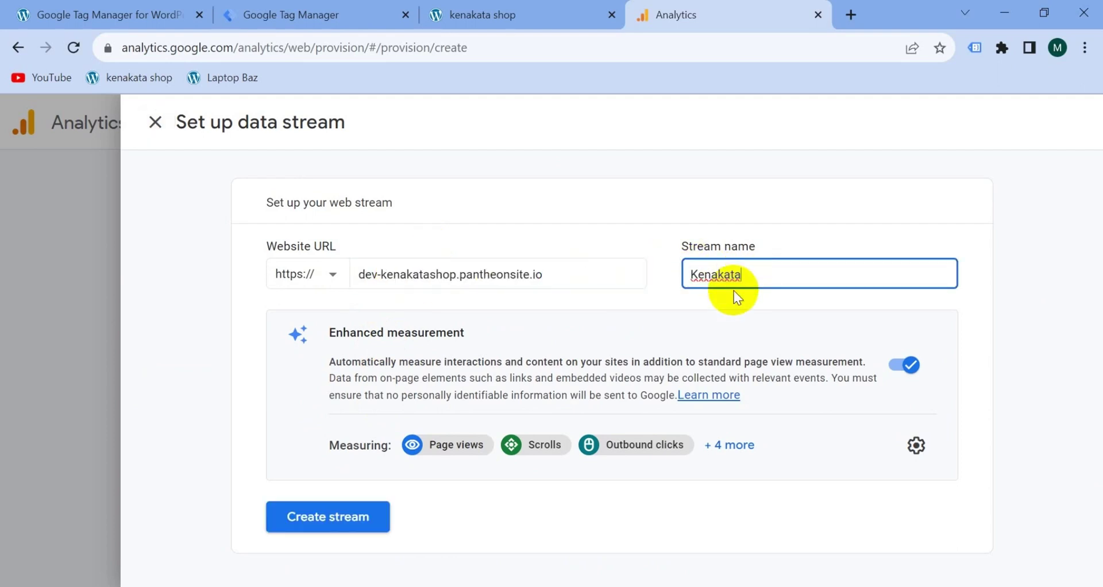
click(338, 519)
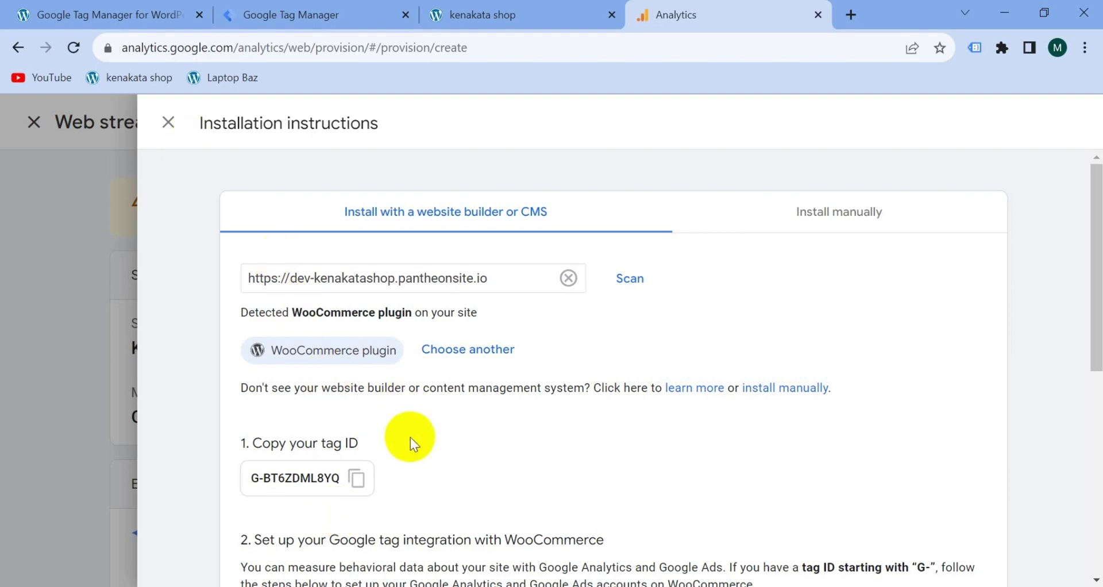
click(165, 122)
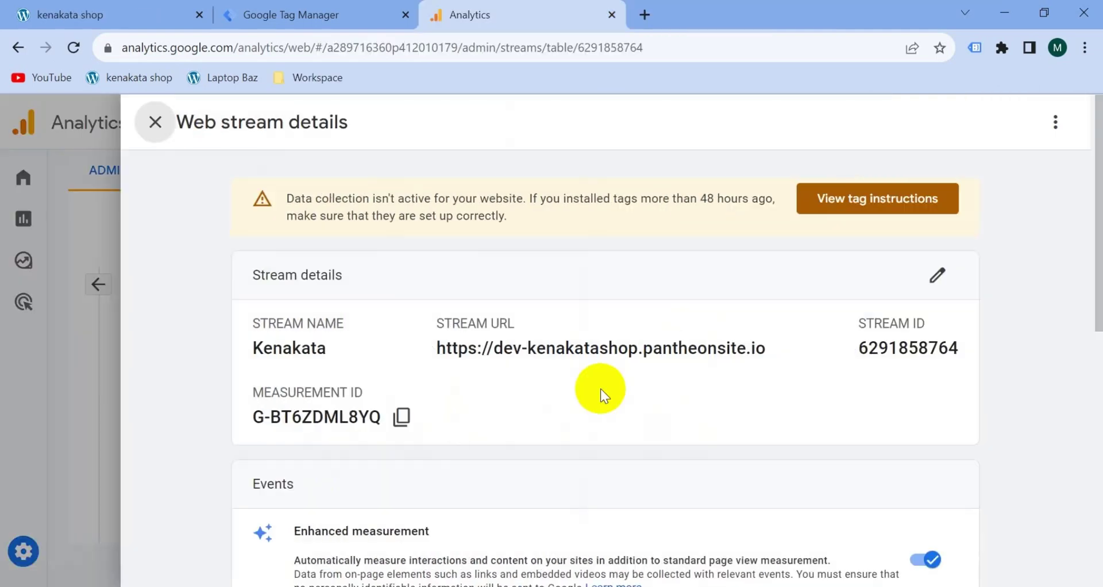
Copy the web stream's measurement ID and start a new tag in the Kenakata container in Google Tag Manager
click(409, 420)
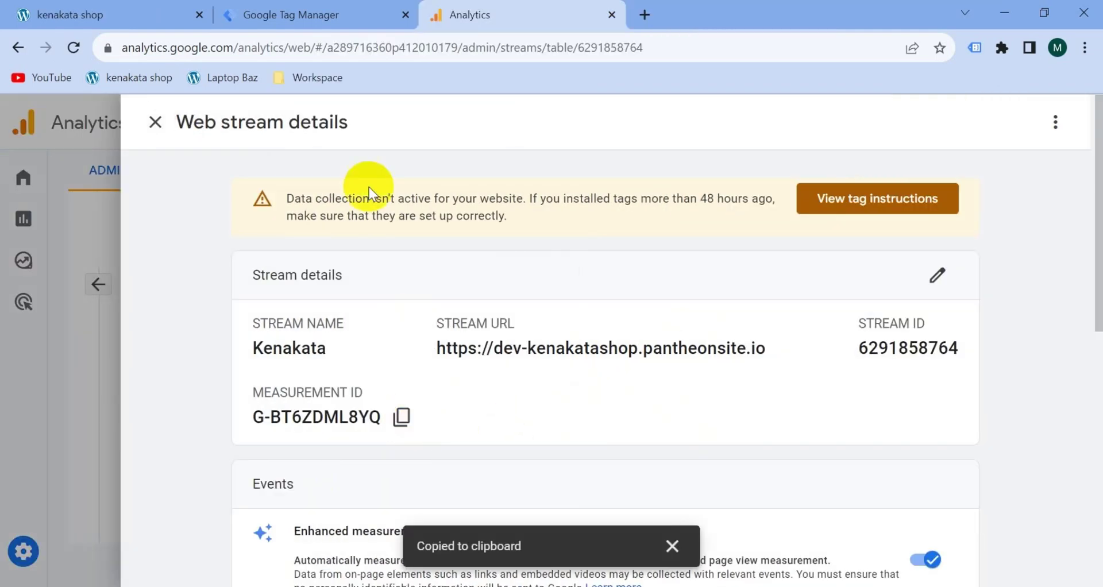
click(309, 16)
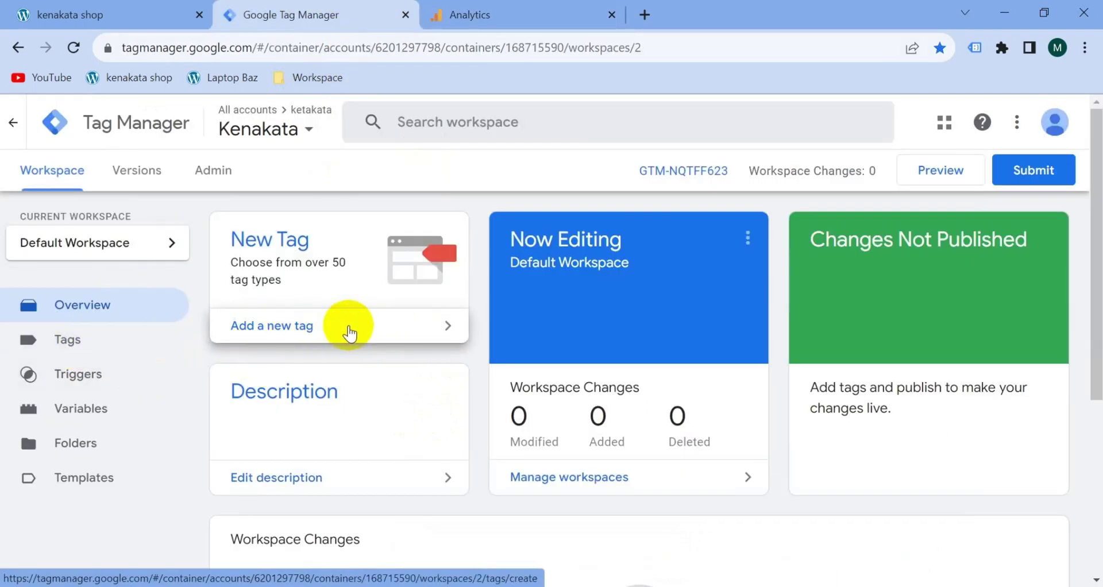
click(68, 340)
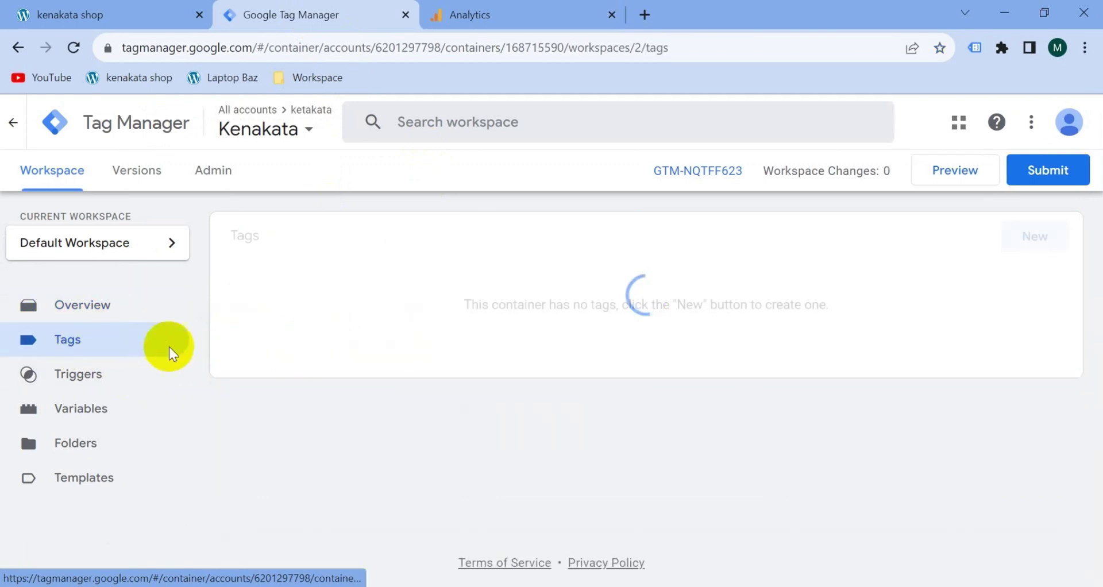
click(1034, 241)
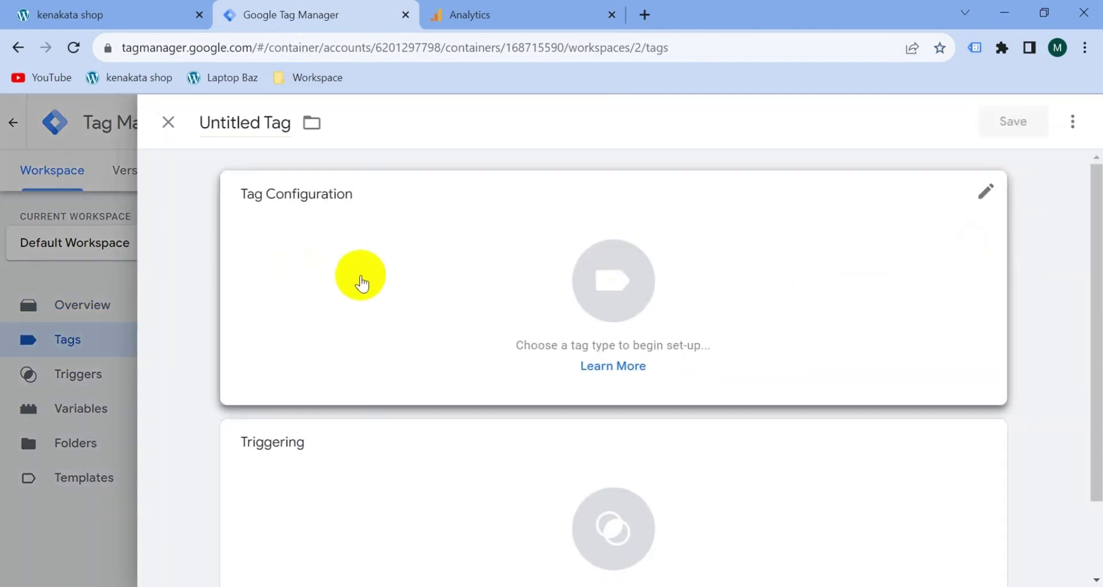
Configure the new tag as a Google Tag from the Google Analytics types, using the copied measurement ID as its tag ID
click(632, 284)
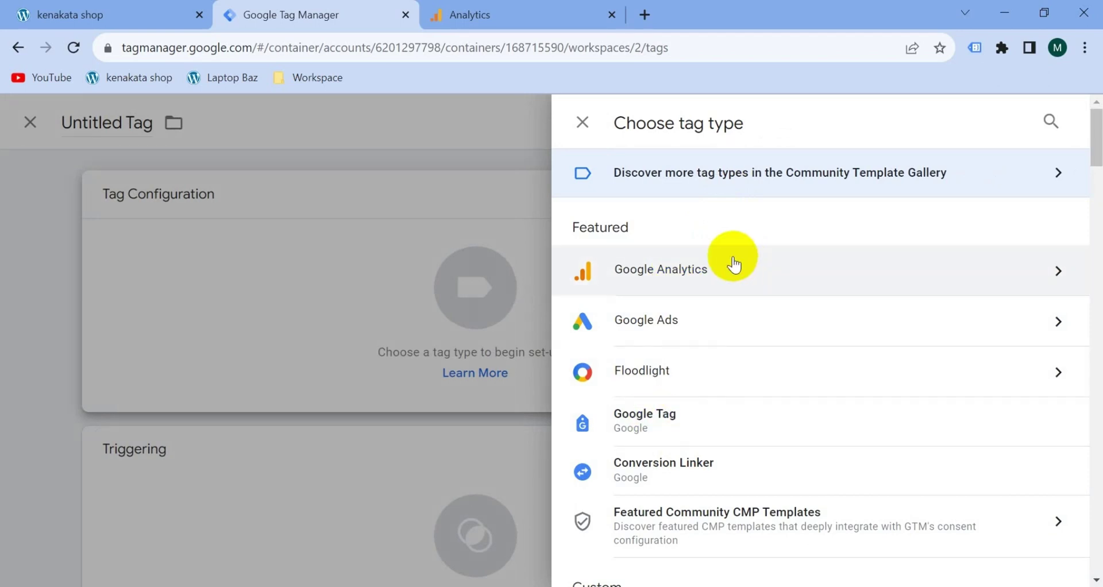
click(755, 276)
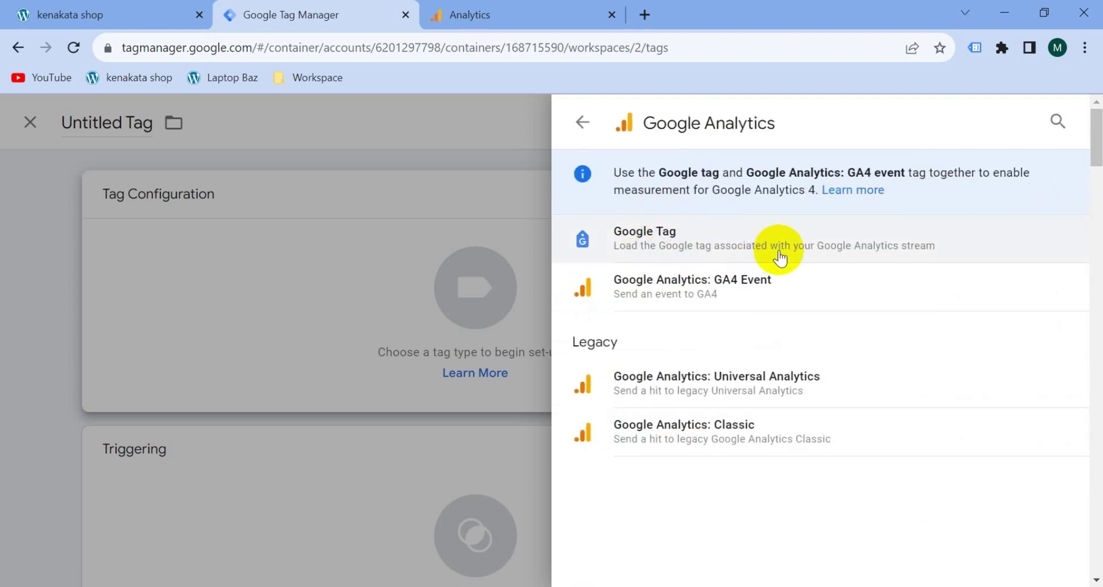
click(740, 246)
click(296, 372)
key(ctrl+v)
click(581, 346)
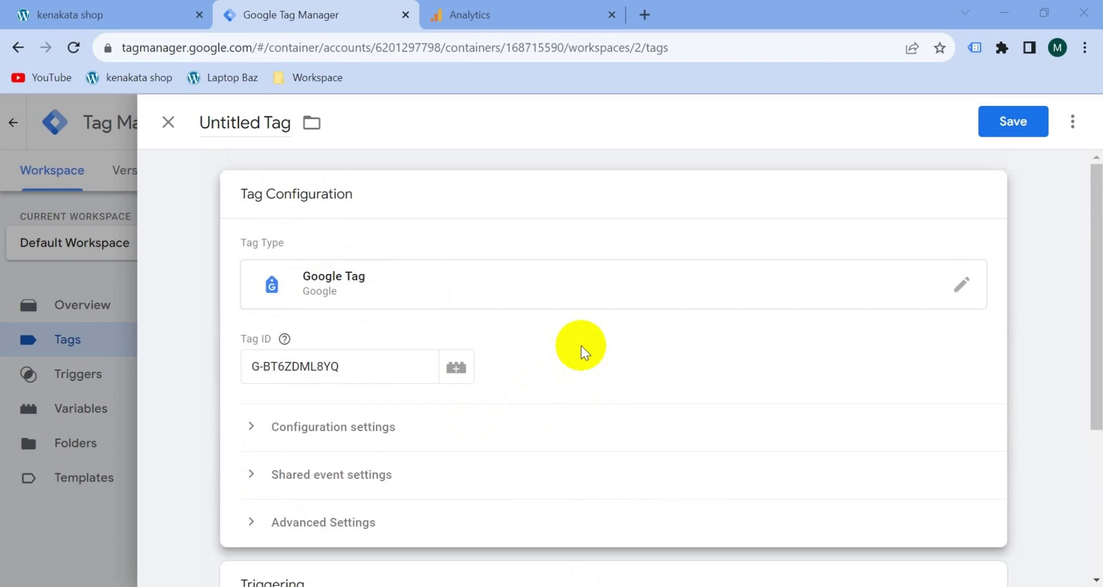
Assign the All Pages page view trigger to the new Google Tag
scroll(581, 346, down, 4)
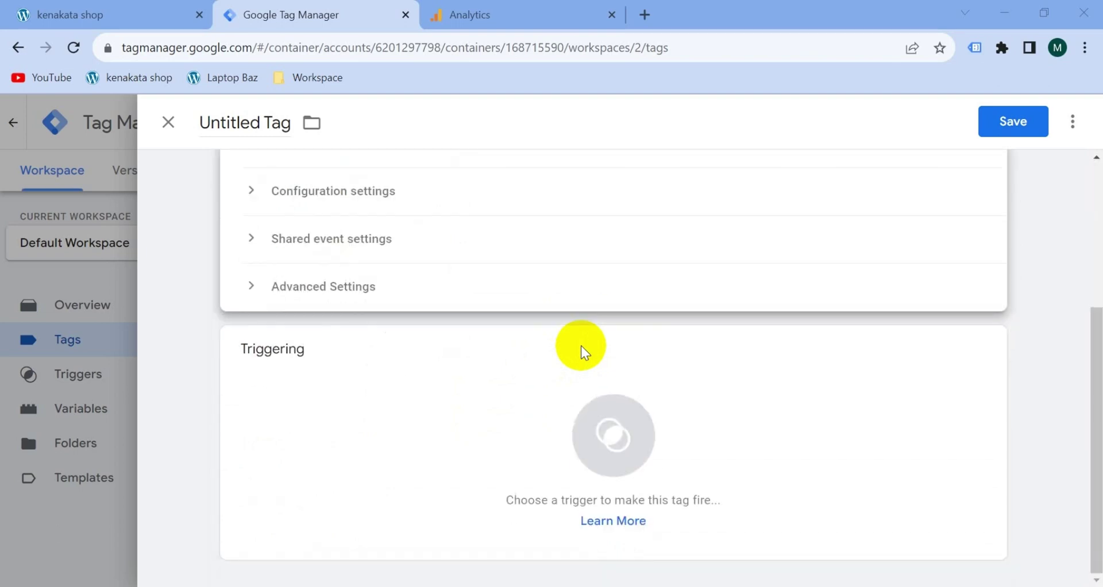
click(507, 409)
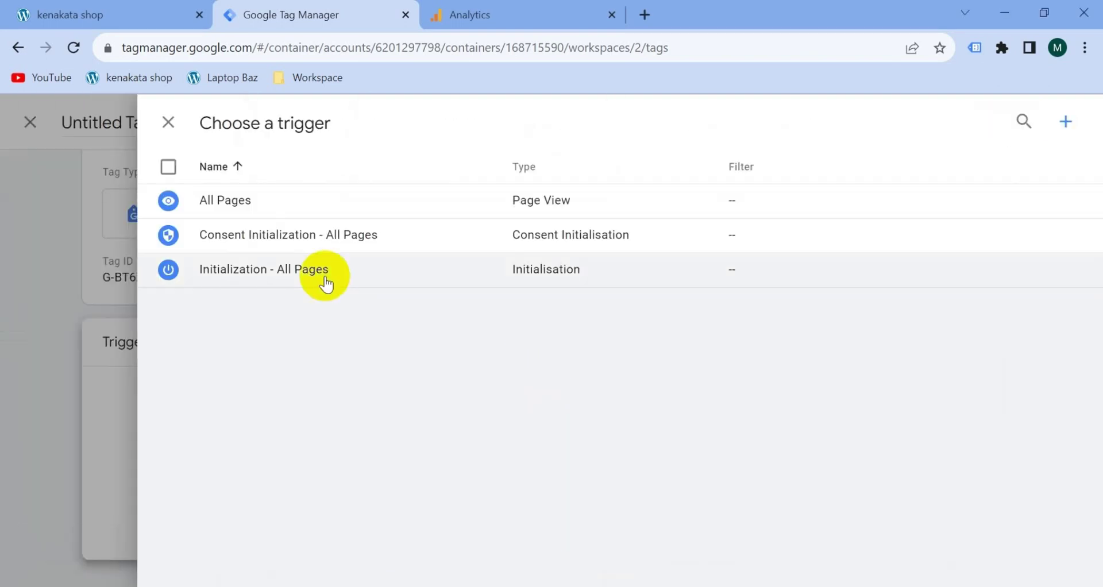
click(259, 205)
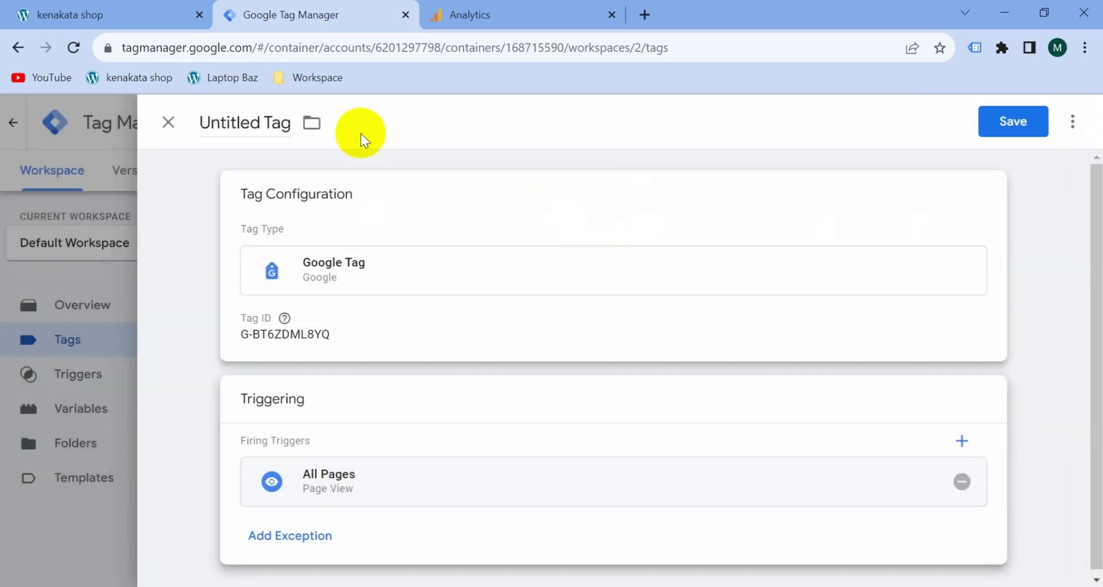
Name the tag GA4 - Web Config and save it
click(246, 123)
key(ctrl+a)
key(ctrl+v)
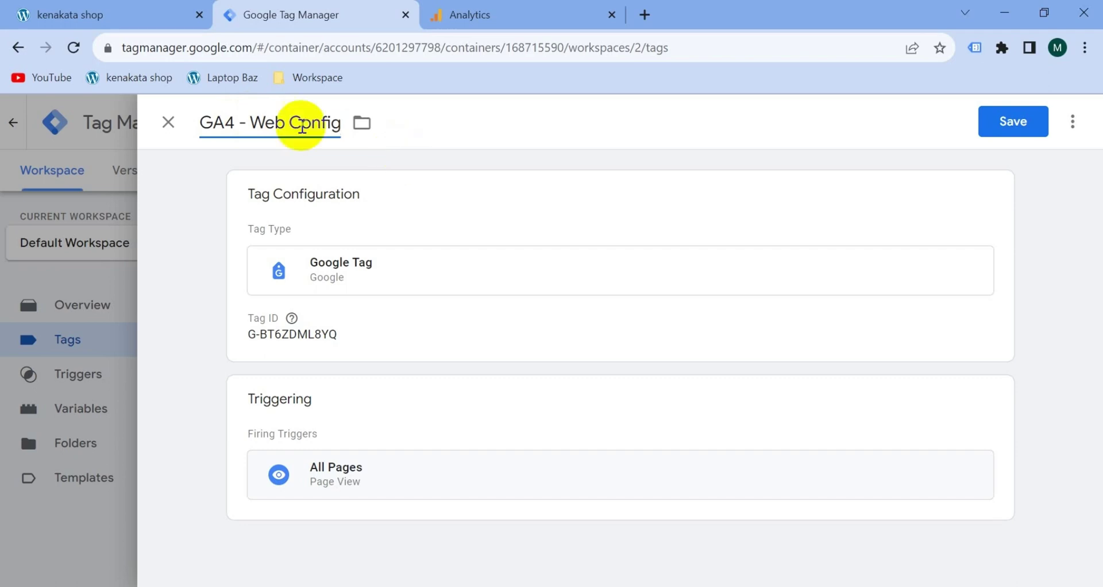
click(1009, 122)
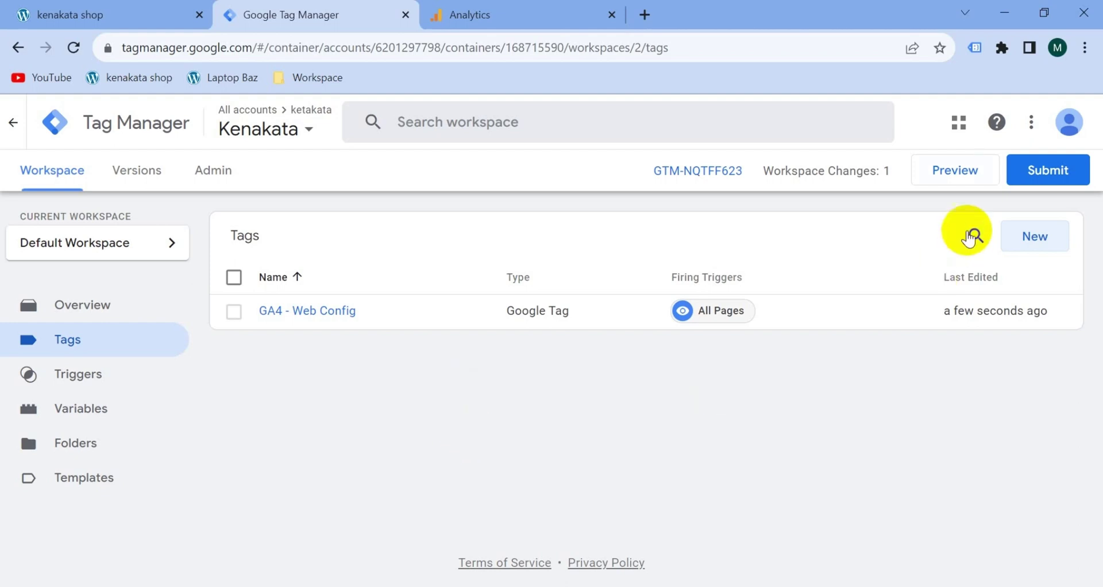
click(950, 181)
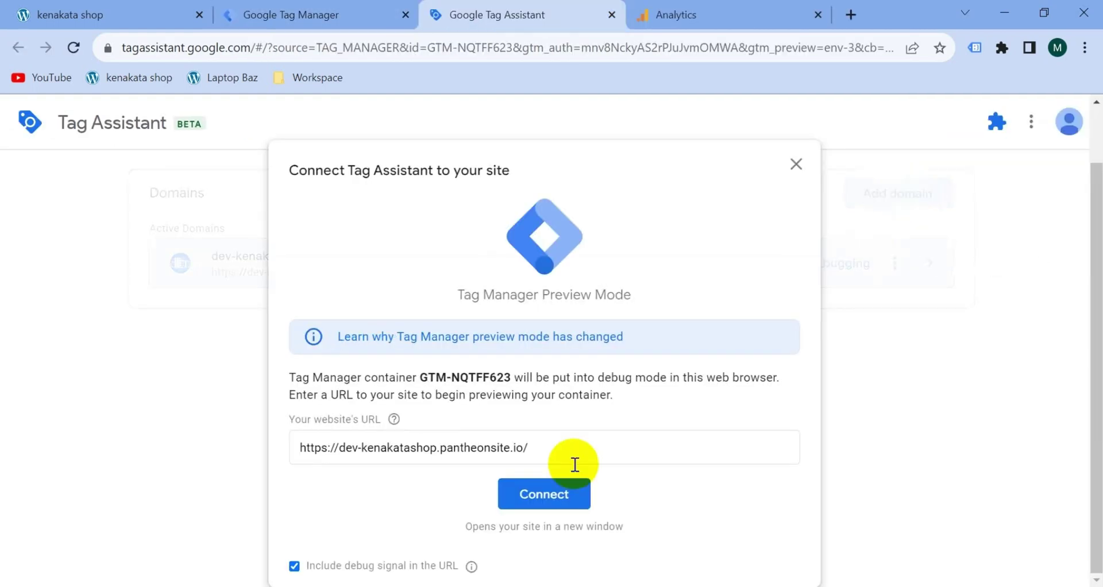
click(552, 451)
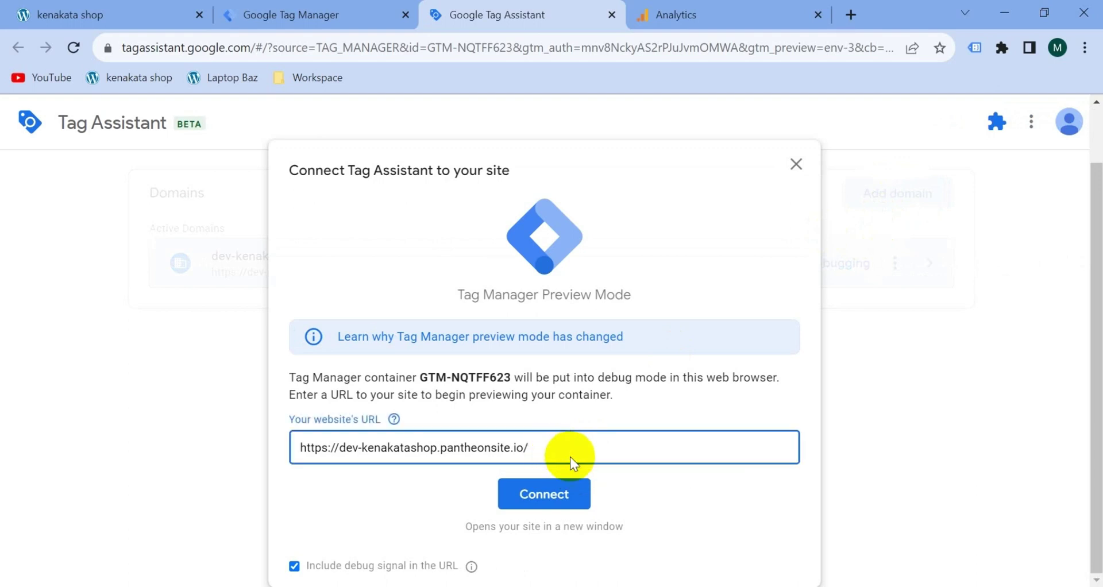
click(553, 498)
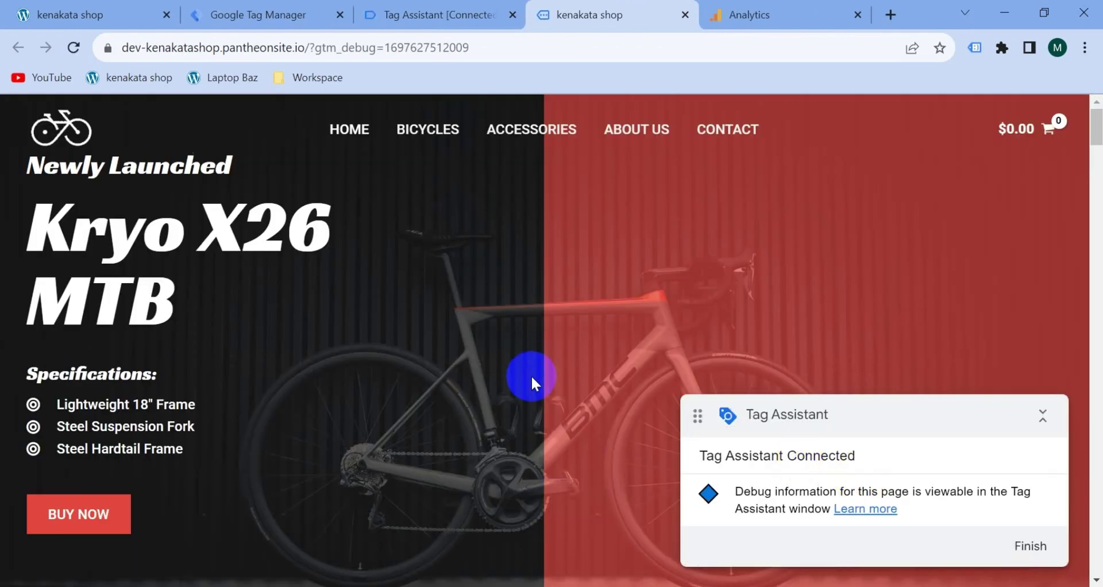
Return to Tag Assistant, continue past the connection notice, and check the container summary for fired tags
click(432, 15)
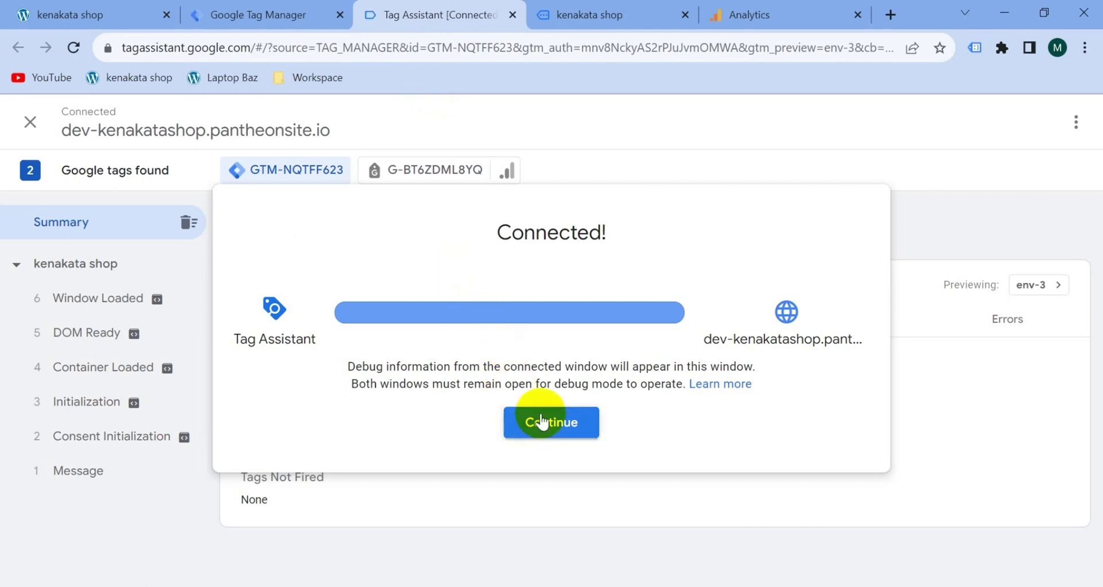
click(549, 422)
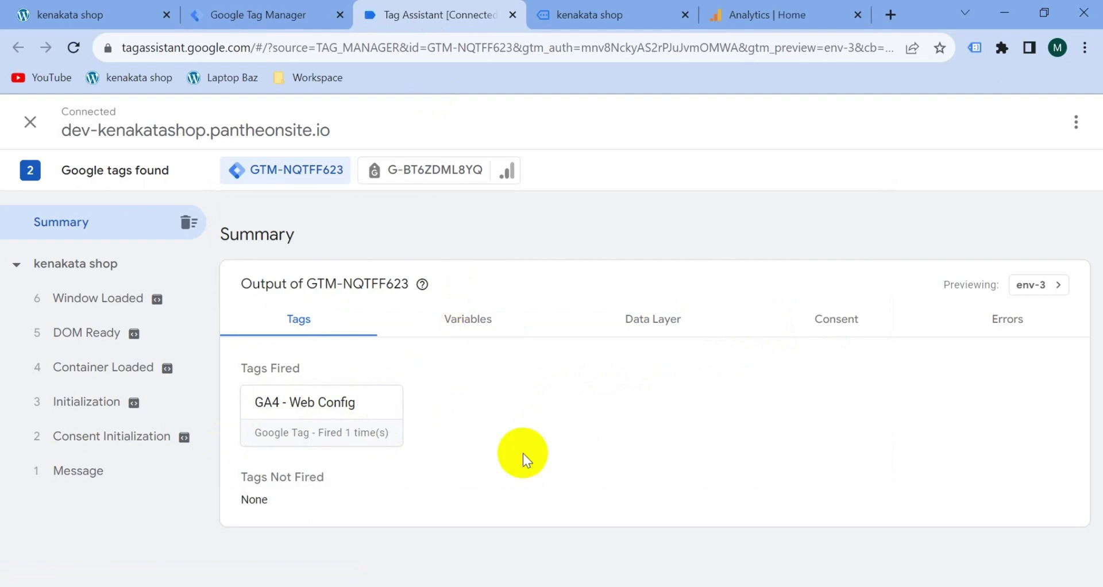
Submit the Tag Manager workspace changes with the version name GA4 config and publish them
click(259, 15)
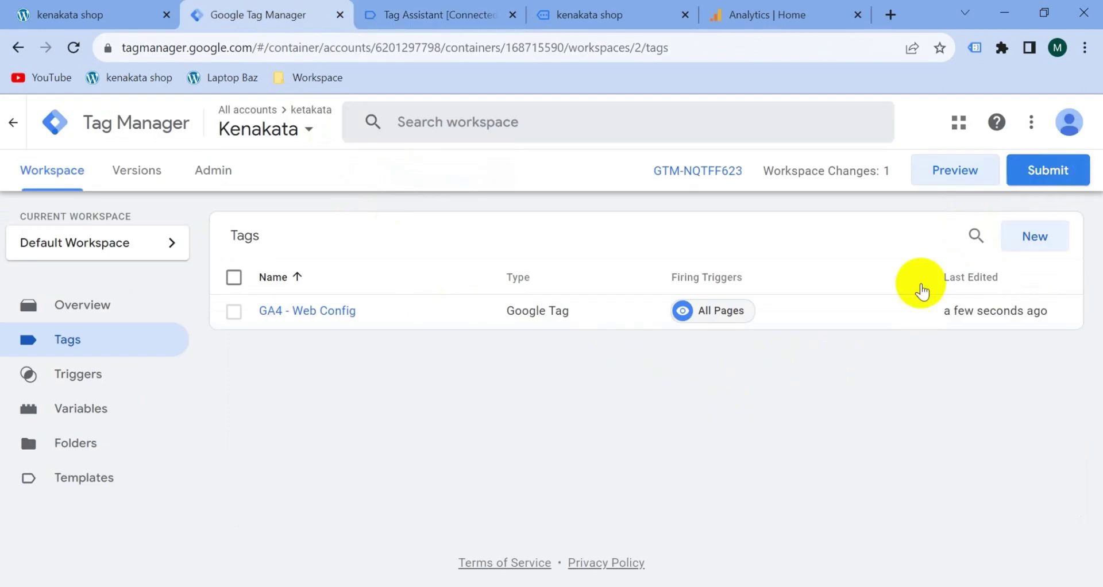
click(1053, 172)
click(320, 304)
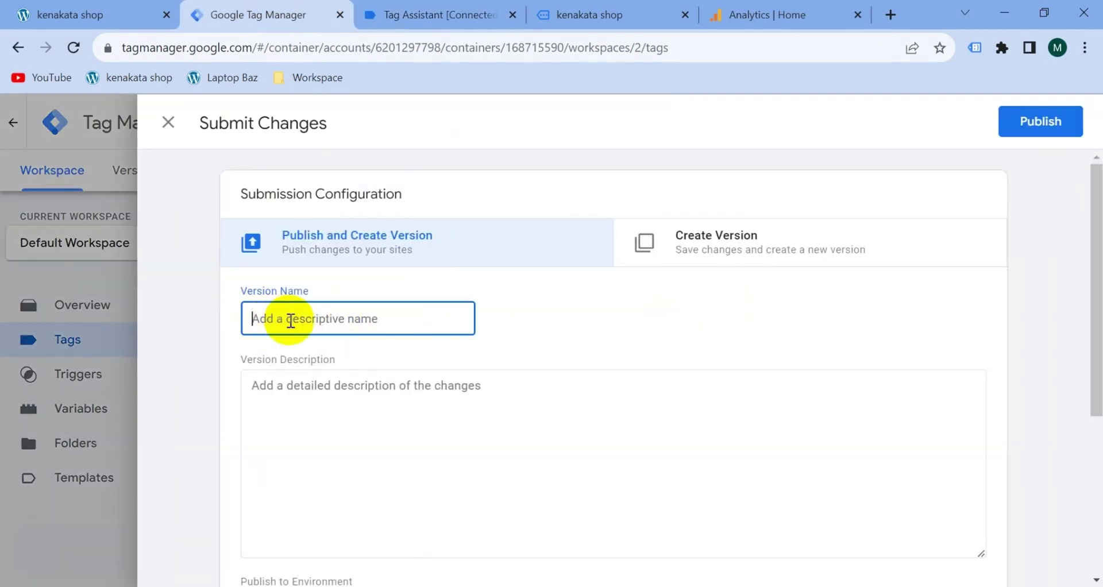
text(GA4 config)
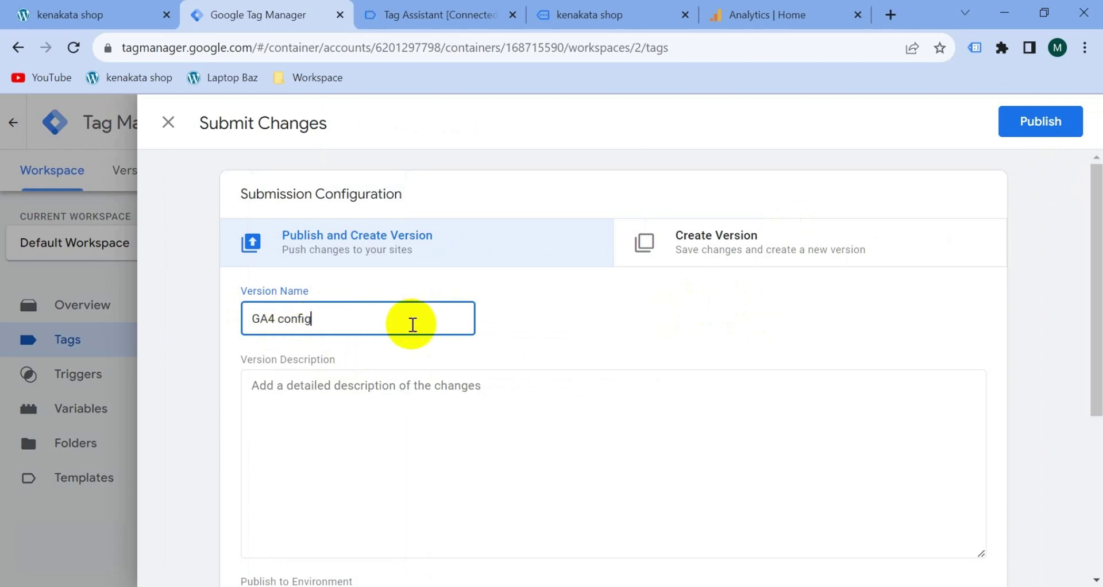
click(1052, 132)
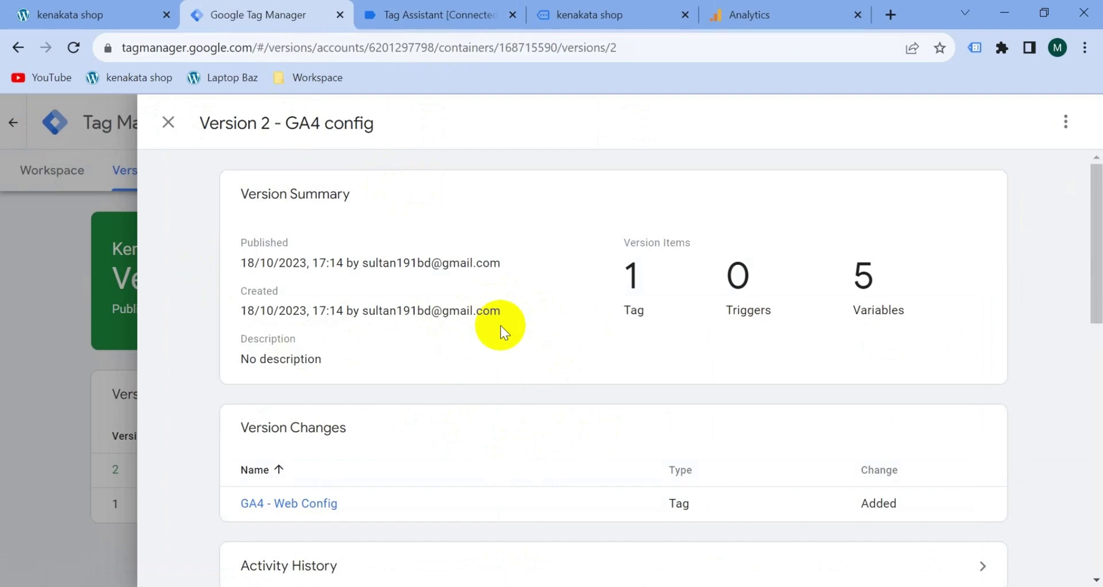
Switch to Google Analytics and close the Kenakata web stream details to view the data streams list
click(763, 13)
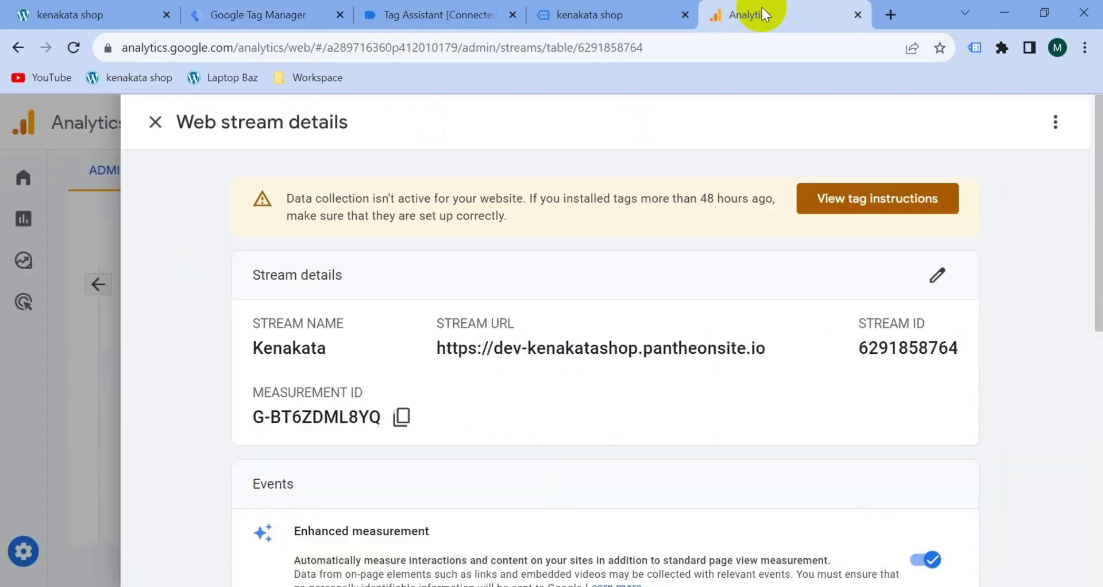
click(156, 122)
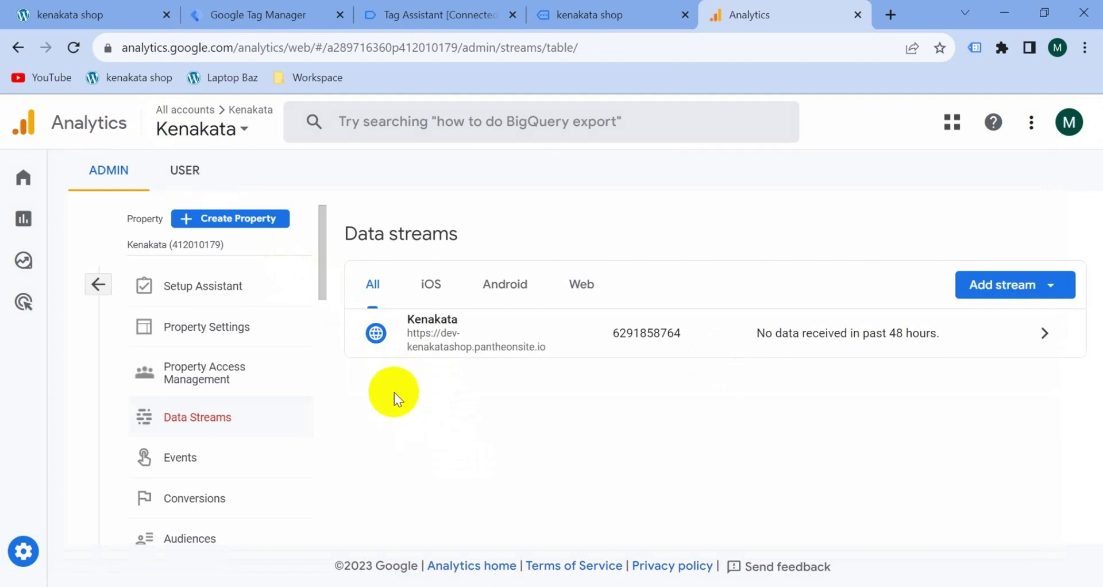
click(65, 179)
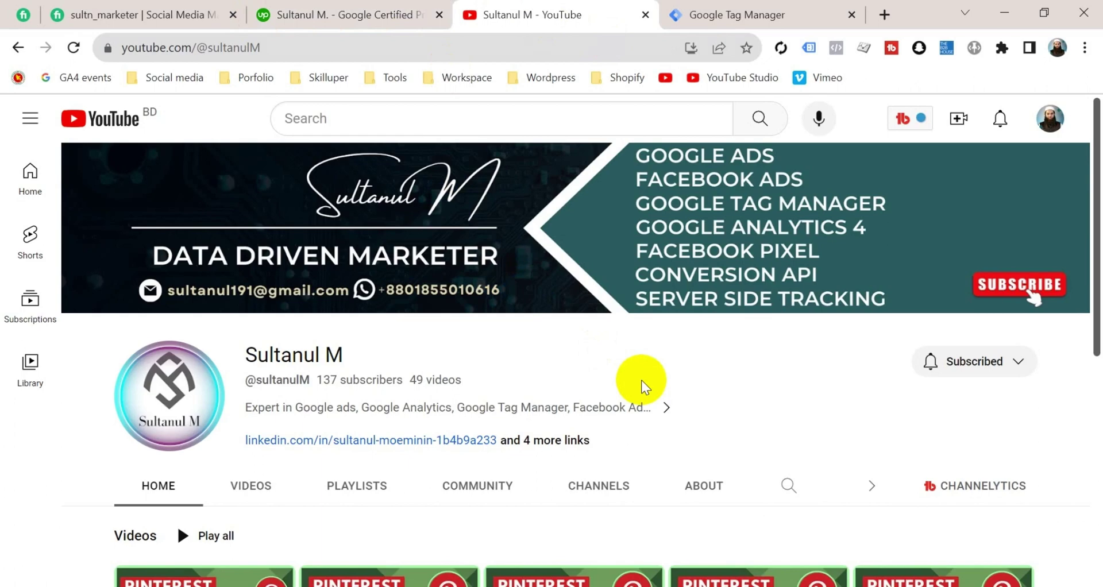
click(152, 17)
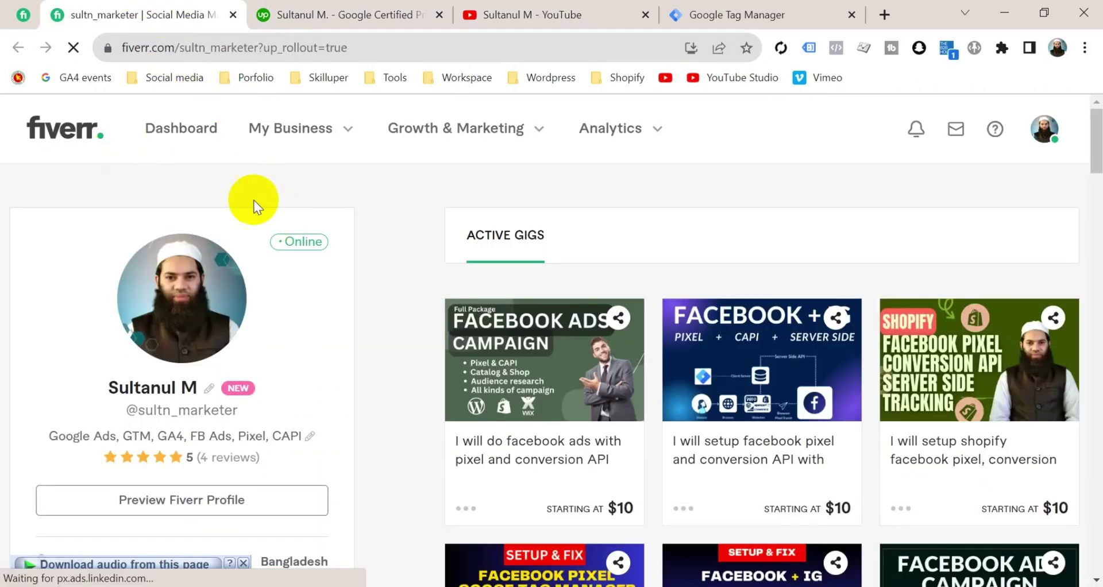
click(345, 8)
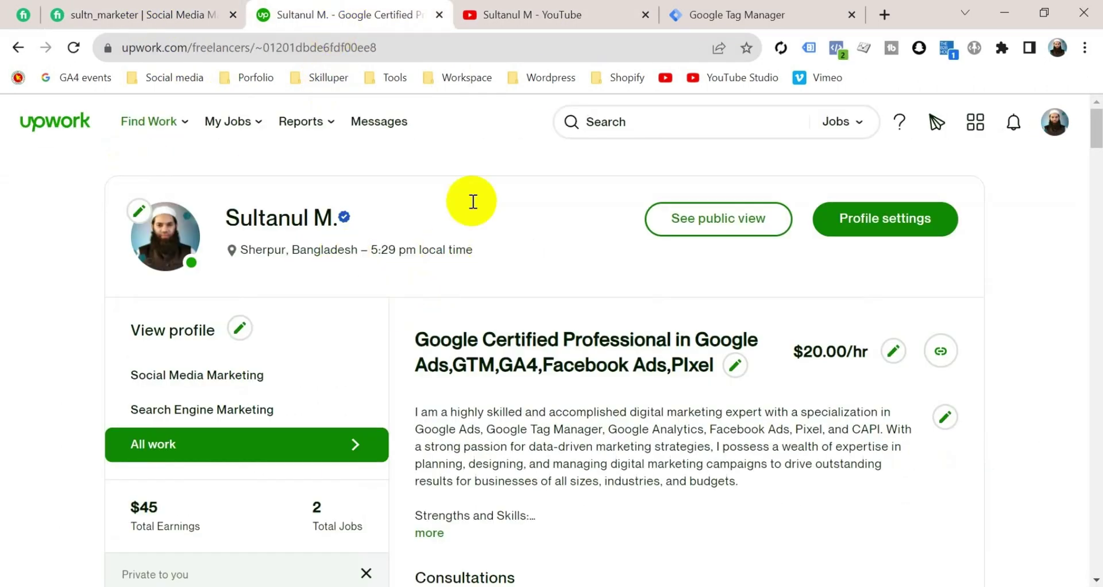
click(544, 17)
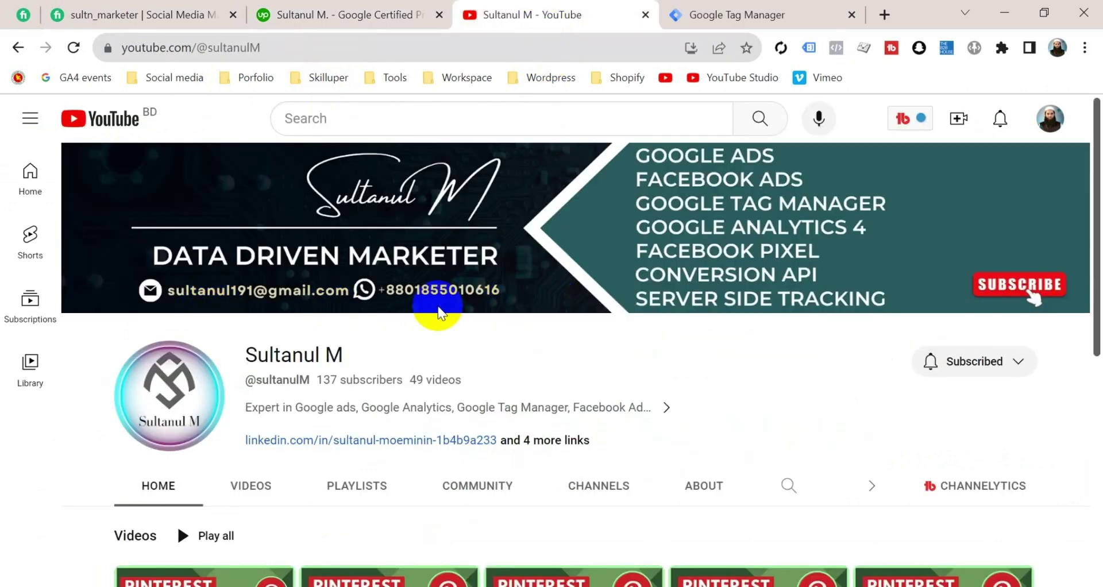